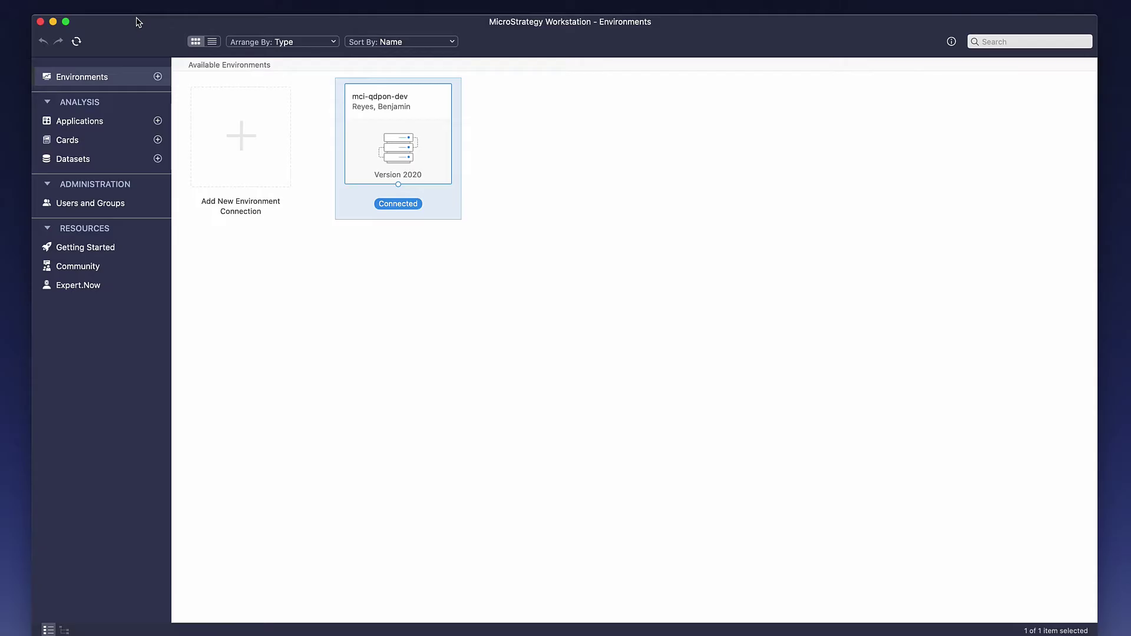
Step: From the mci-qdpon-dev environment's context menu, open Configure Enterprise Security
right_click(399, 141)
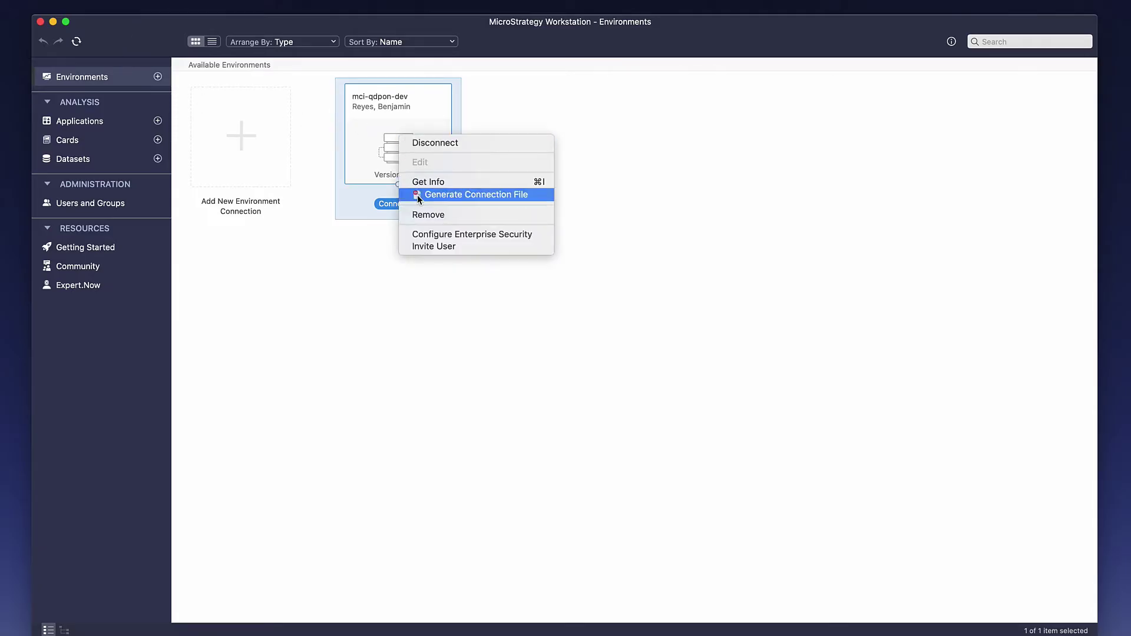
left_click(500, 235)
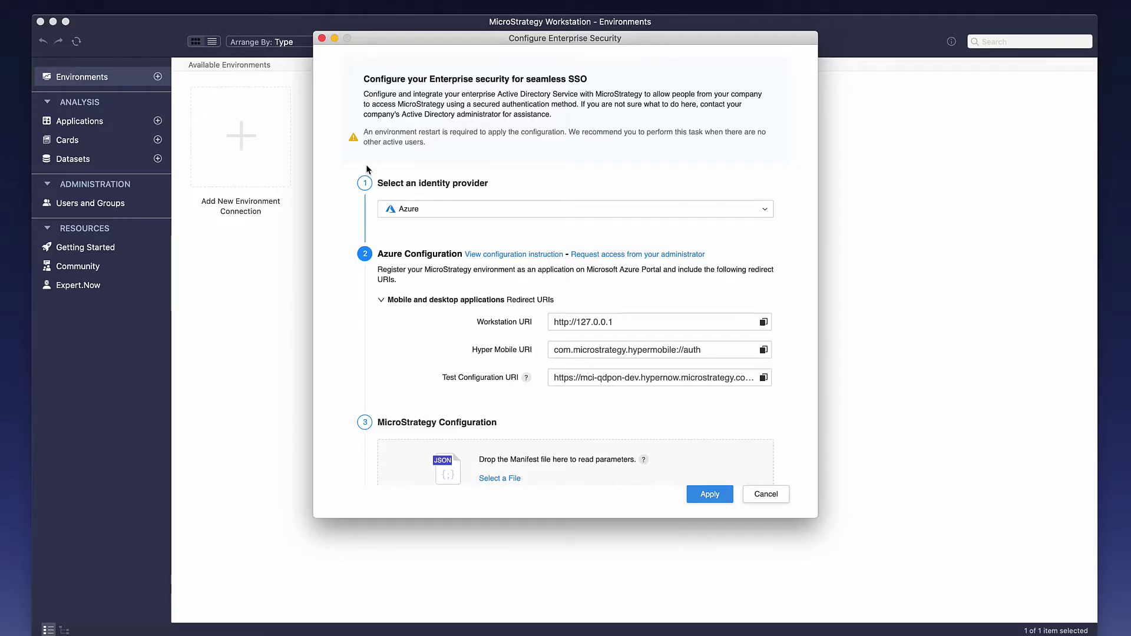
scroll(364, 176, "down", 3)
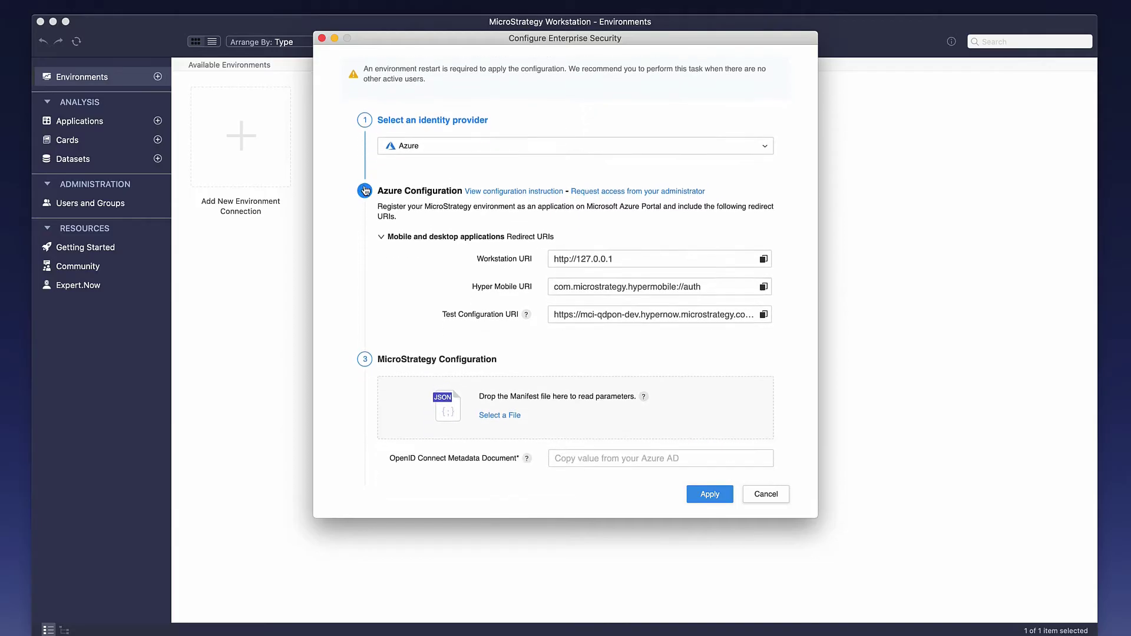
scroll(366, 190, "down", 1)
scroll(365, 189, "down", 6)
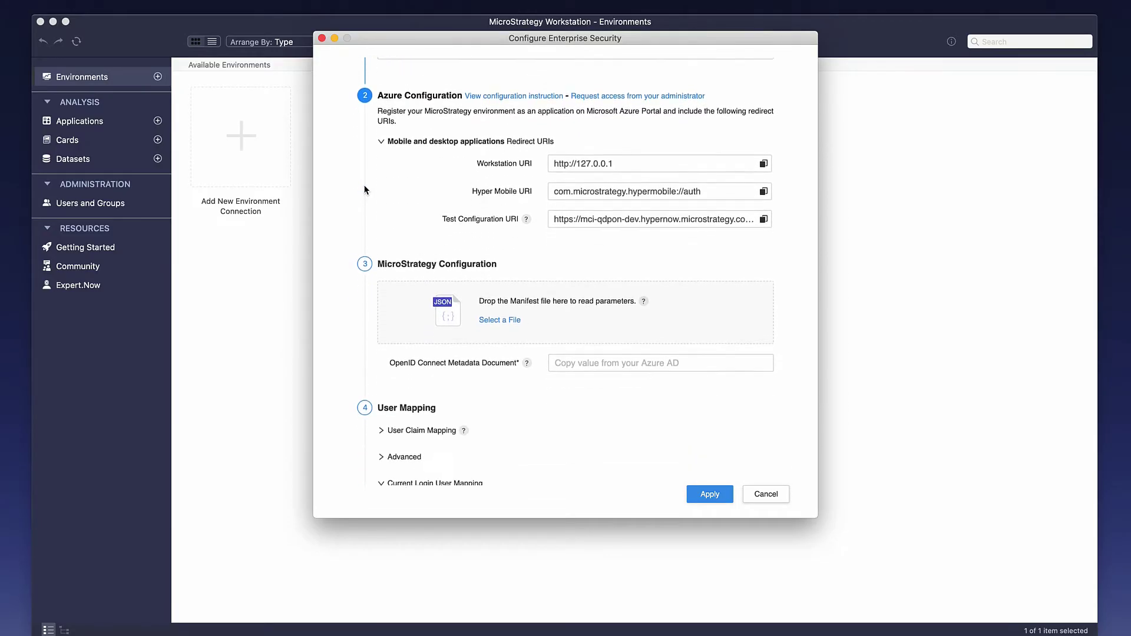
scroll(366, 190, "down", 1)
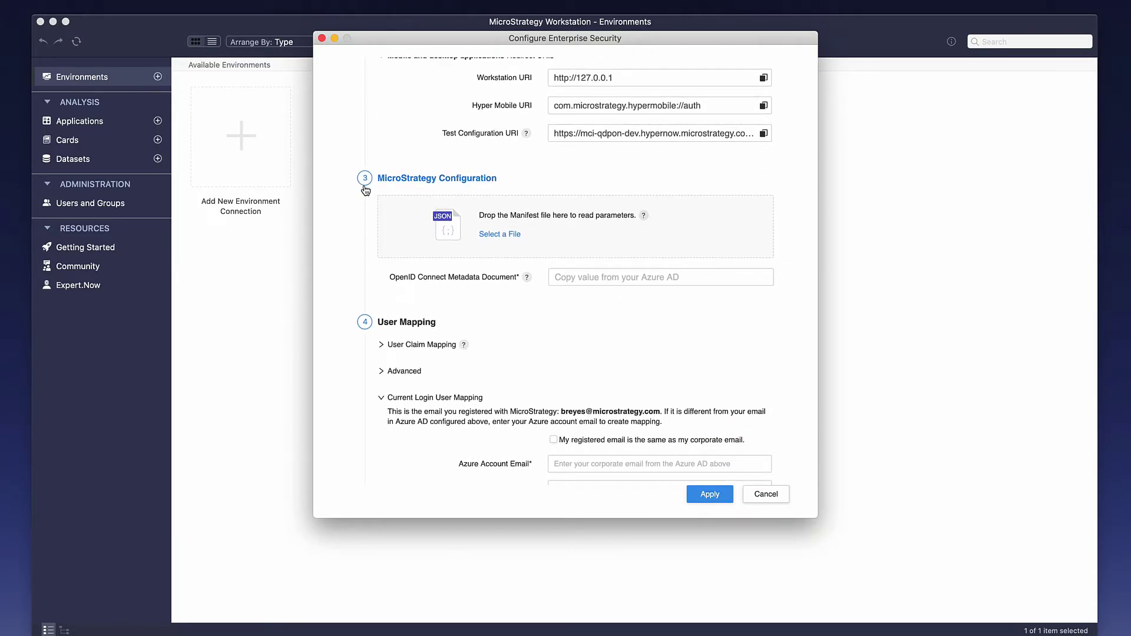
scroll(366, 190, "down", 6)
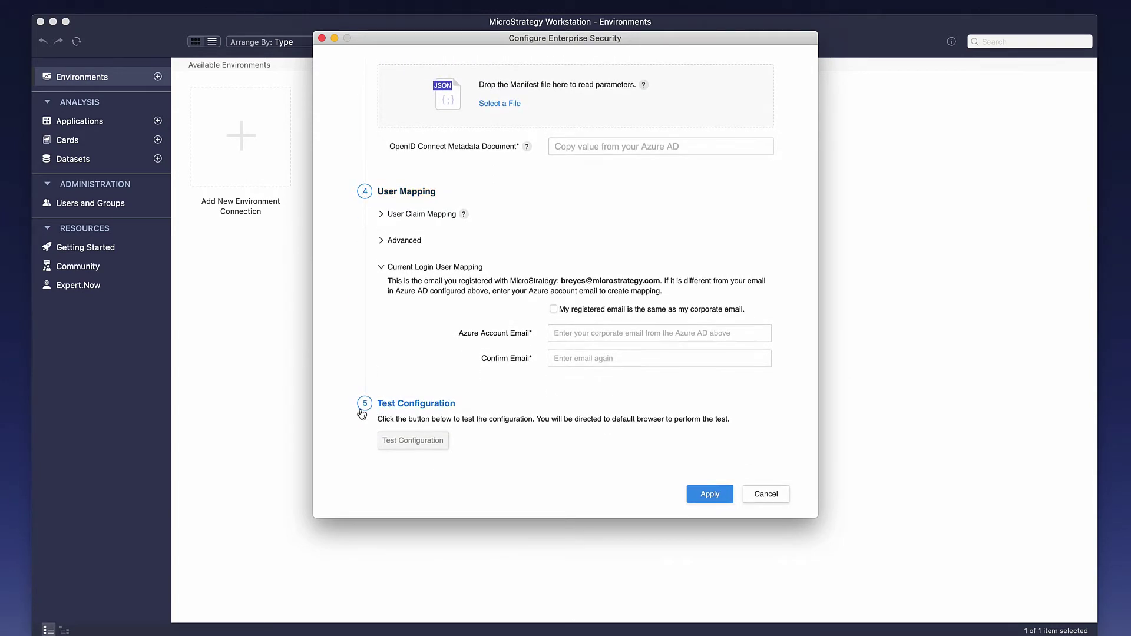
scroll(363, 412, "up", 10)
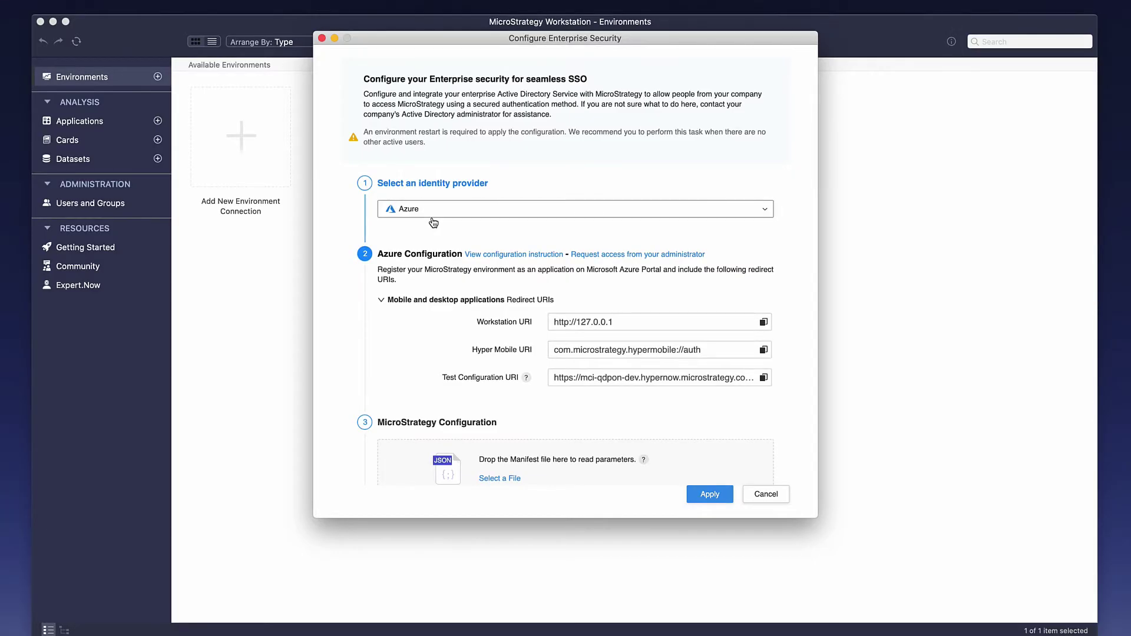
Step: Choose Azure as identity provider and follow the configuration instructions' link to Azure App registrations
left_click(433, 223)
left_click(424, 231)
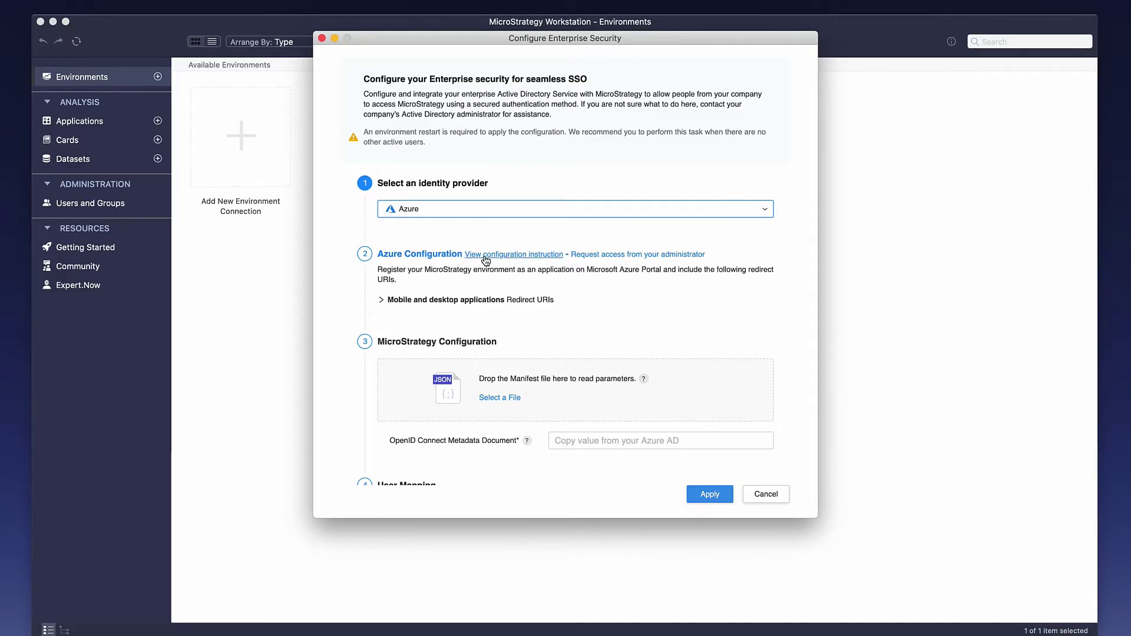
left_click(486, 257)
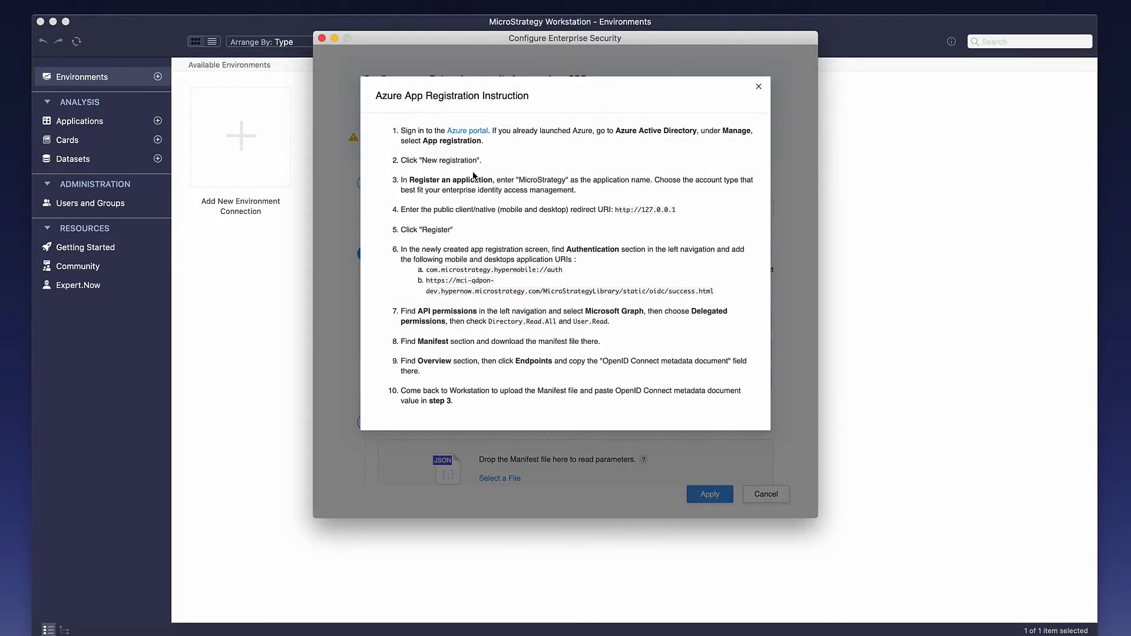
left_click_drag(375, 95, 539, 107)
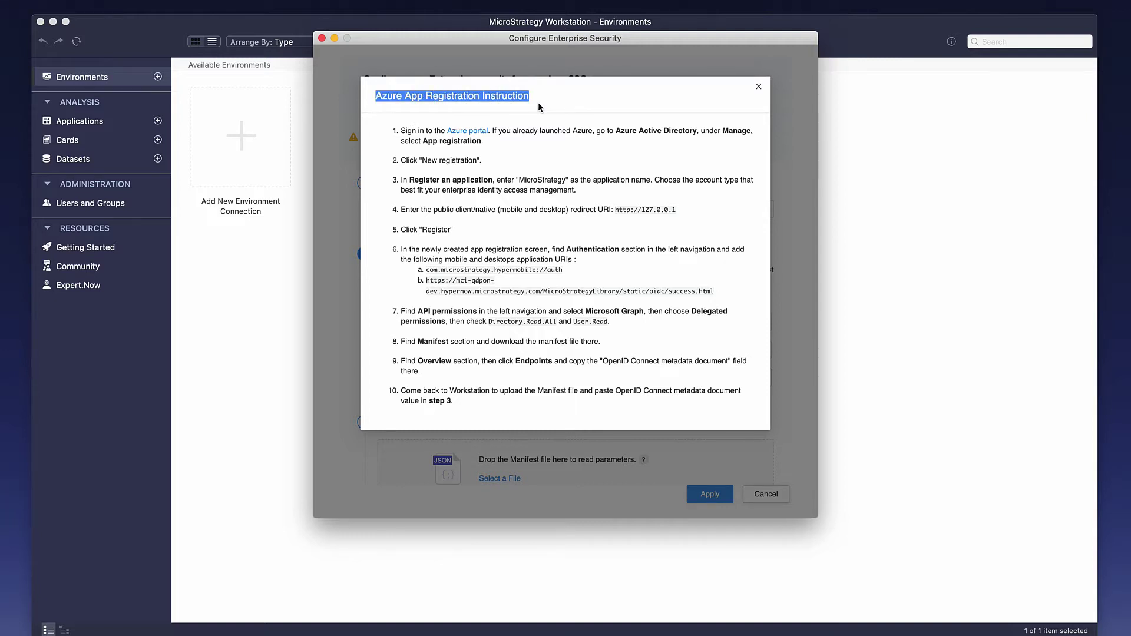
left_click(540, 110)
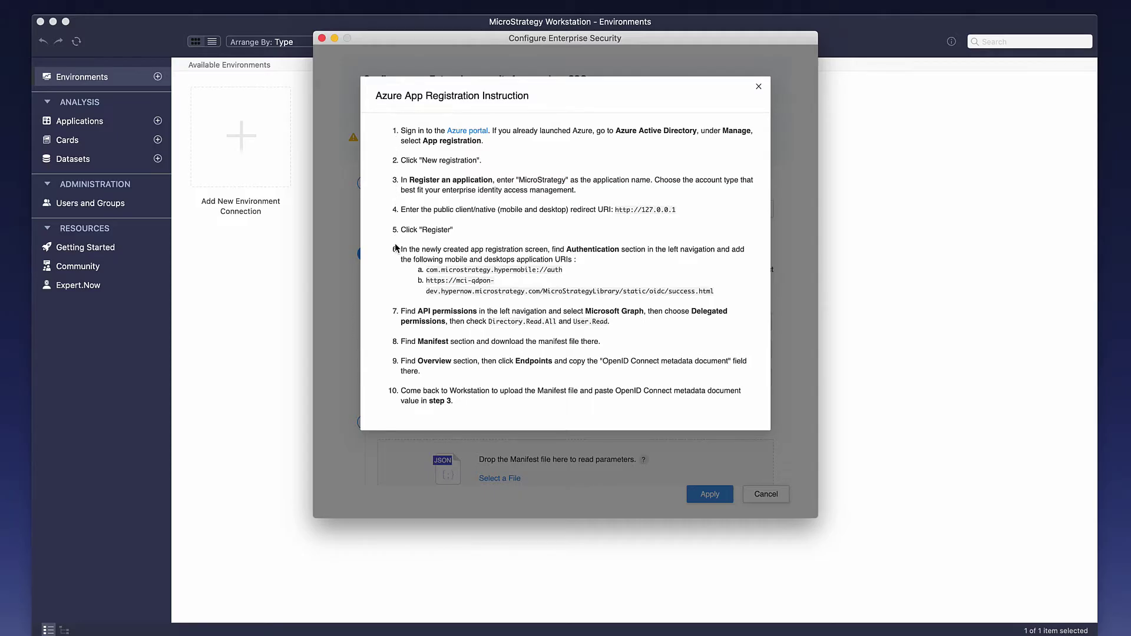
left_click(458, 132)
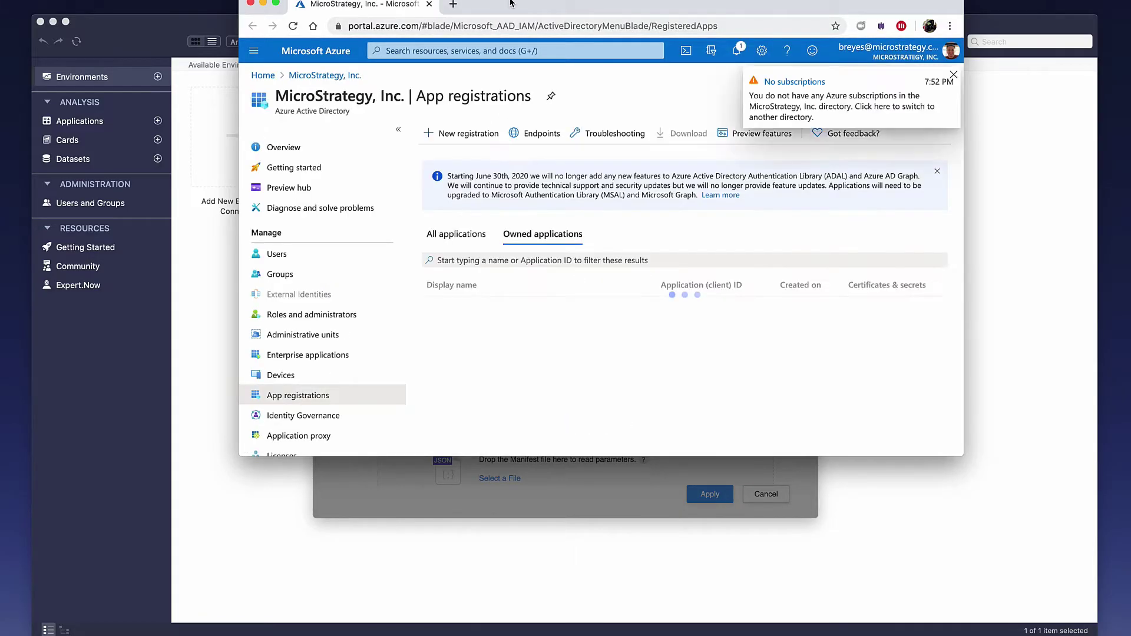
Step: Start a new app registration in Azure and give it the name MicroStrategy
left_click(953, 75)
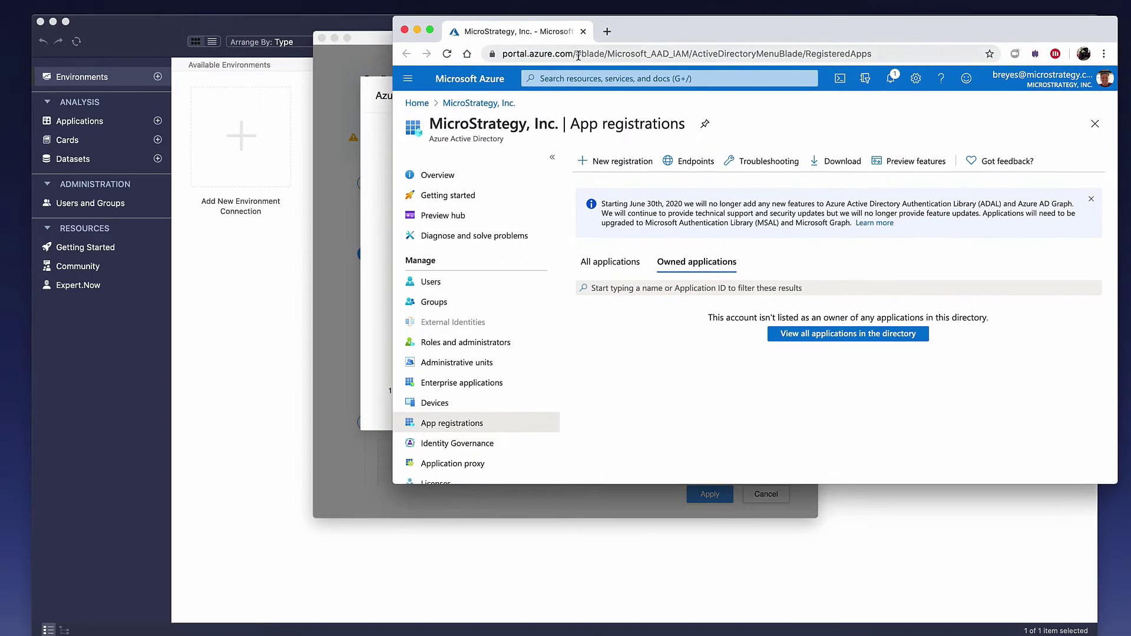
left_click(375, 39)
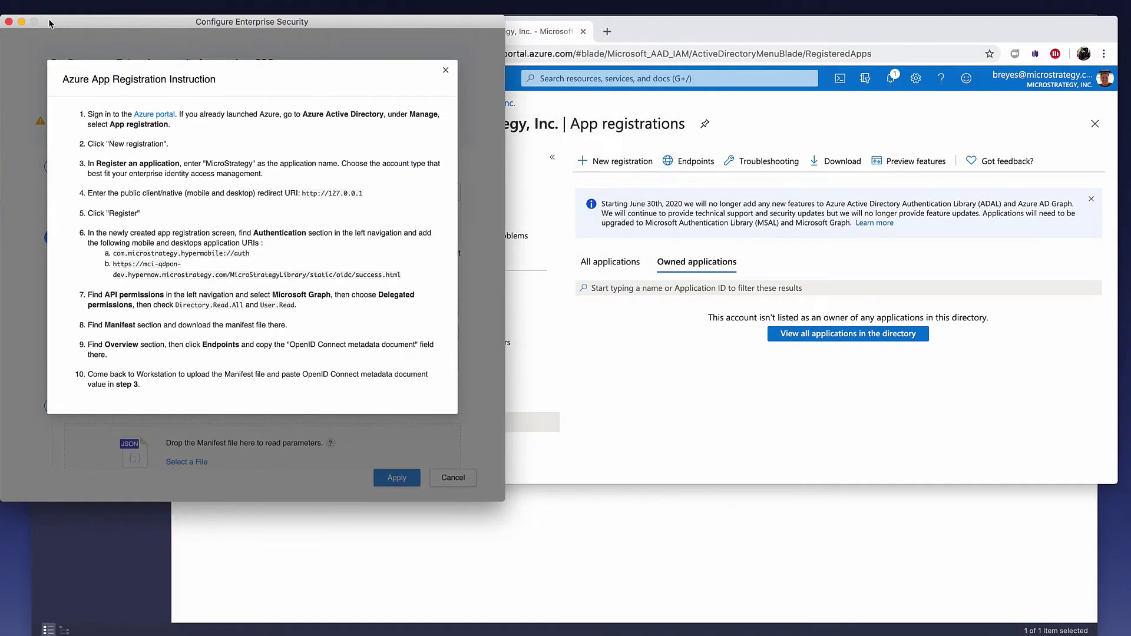
left_click_drag(680, 37, 692, 37)
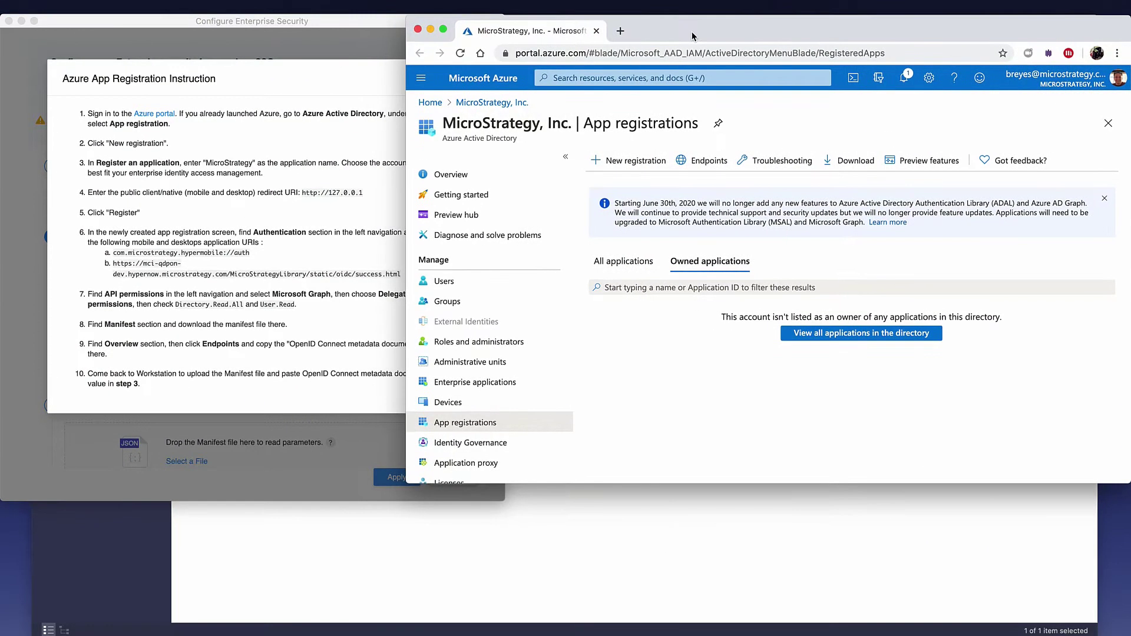
left_click(623, 164)
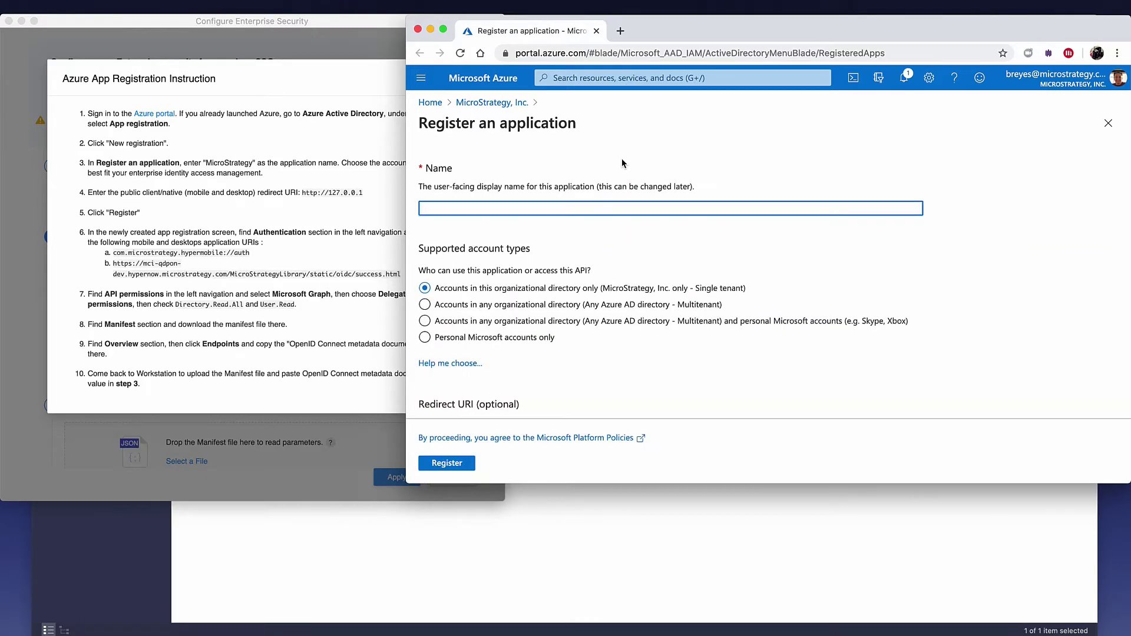
left_click(206, 142)
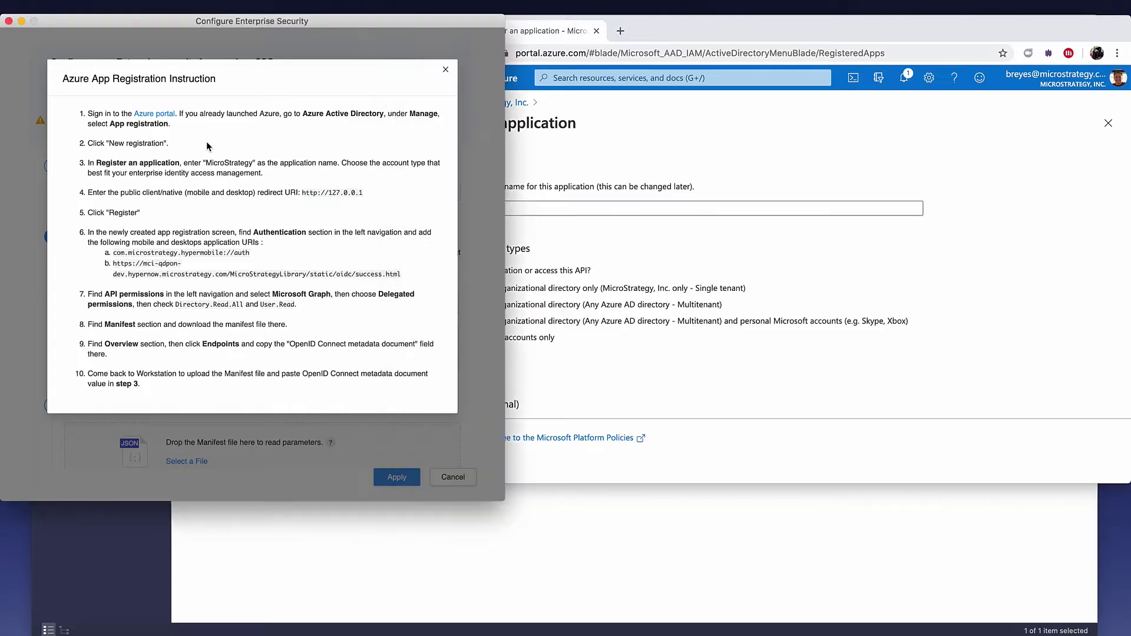
double_click(231, 163)
key("super+c")
left_click(591, 210)
key("super+v")
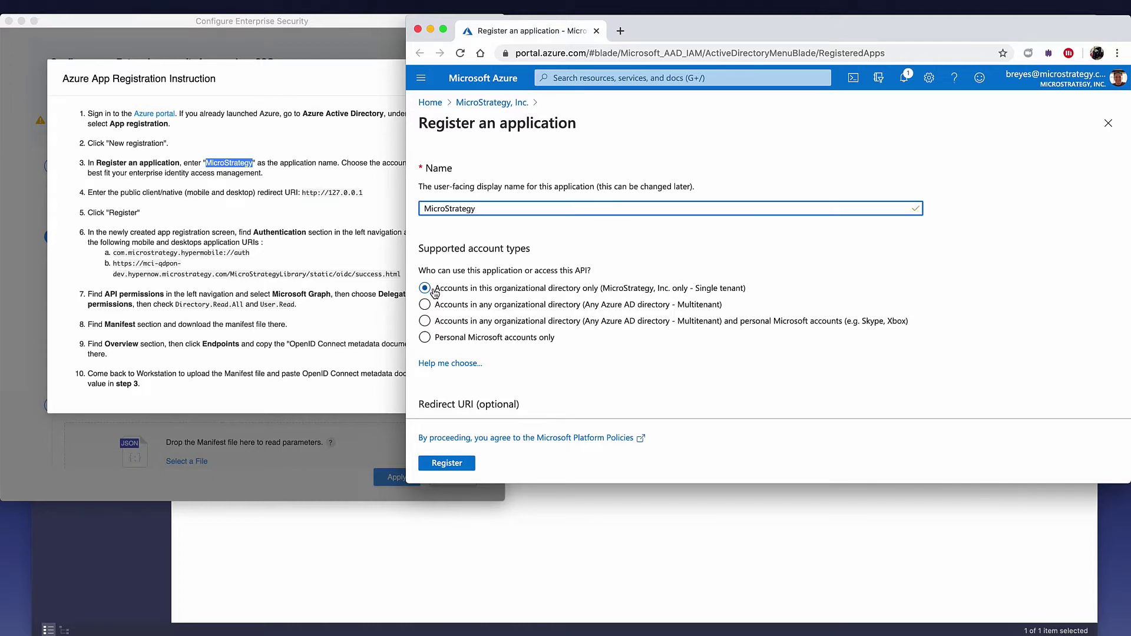
scroll(461, 318, "down", 3)
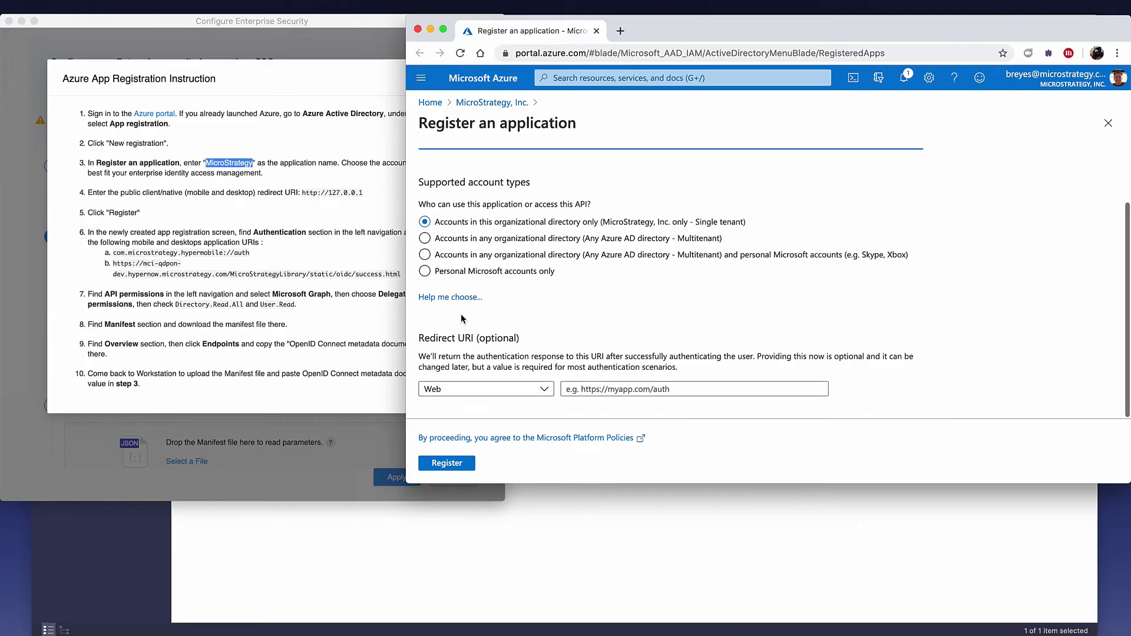
left_click(107, 193)
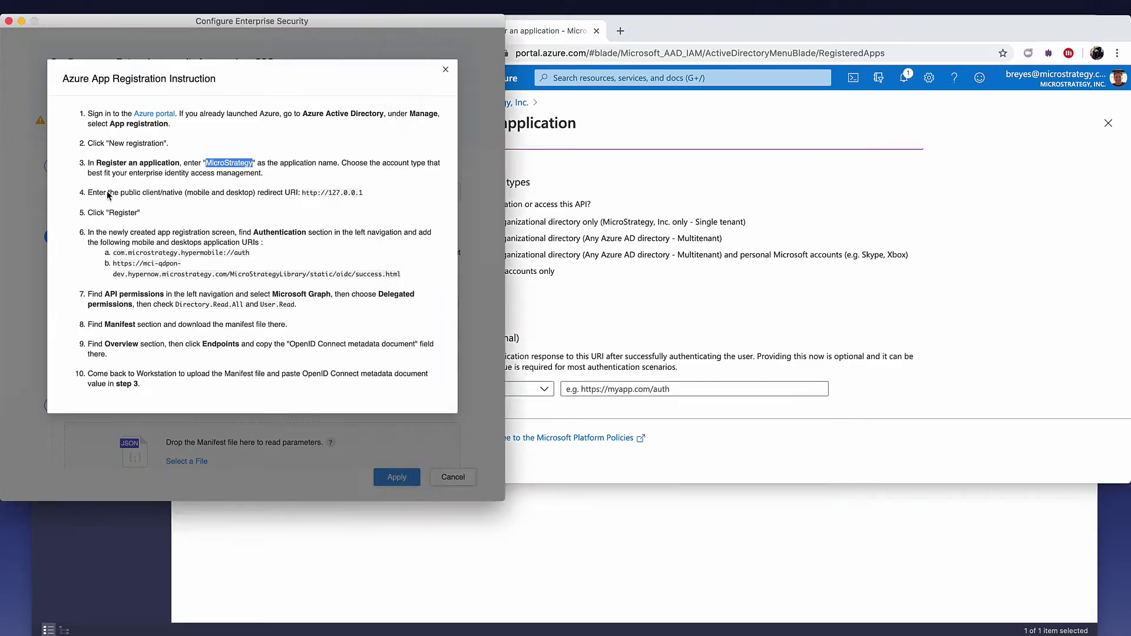
left_click_drag(91, 192, 173, 193)
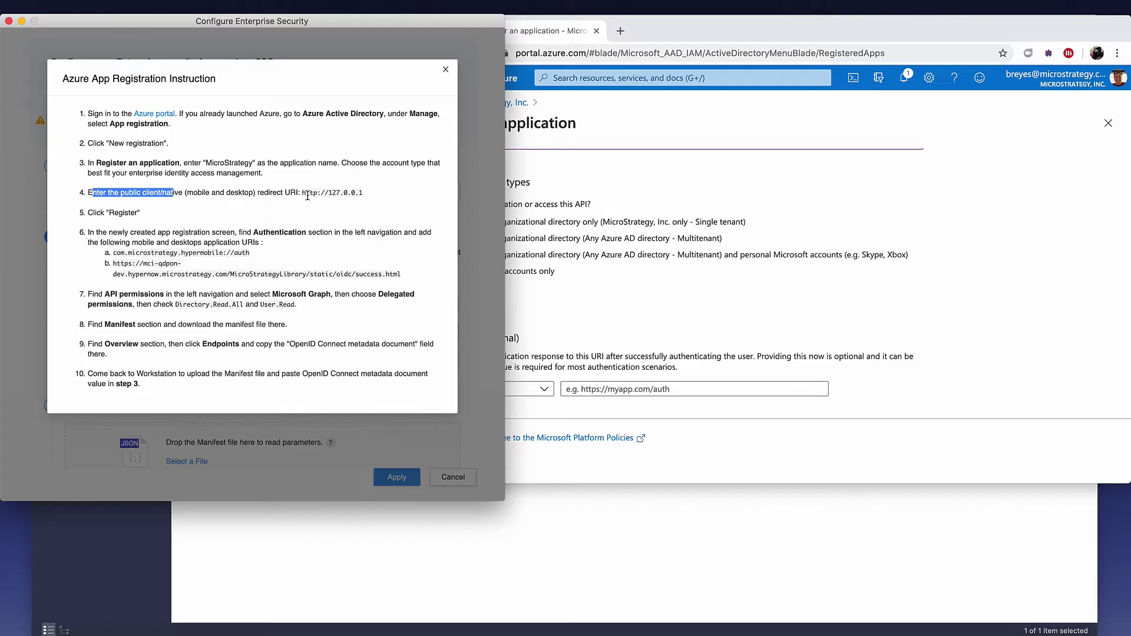
left_click_drag(302, 194, 351, 194)
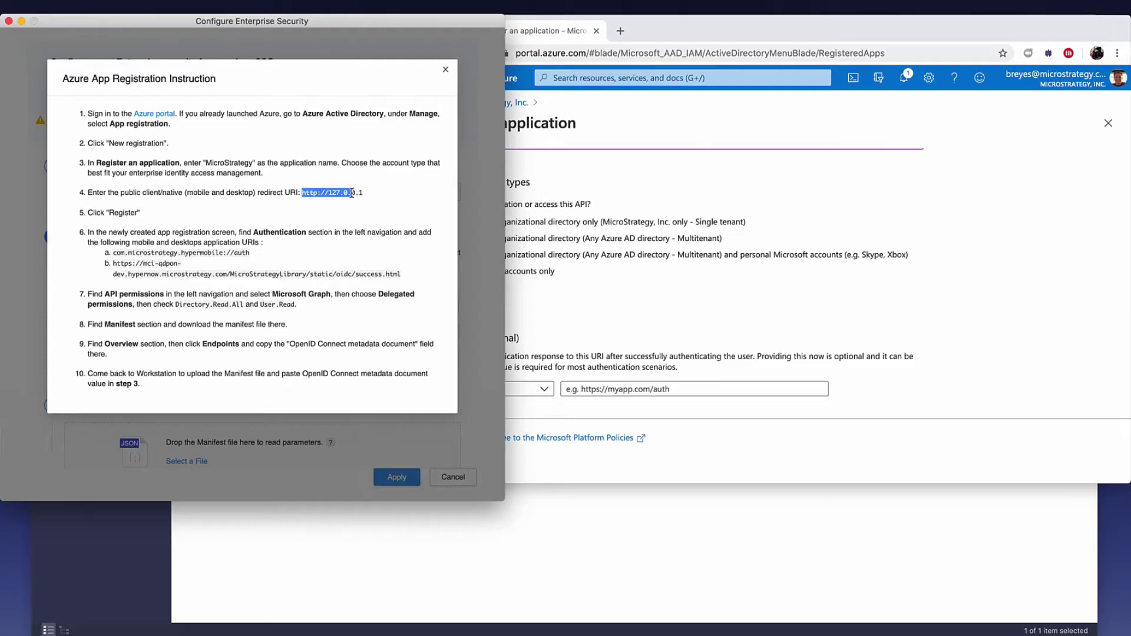
left_click_drag(352, 193, 368, 194)
key("super+c")
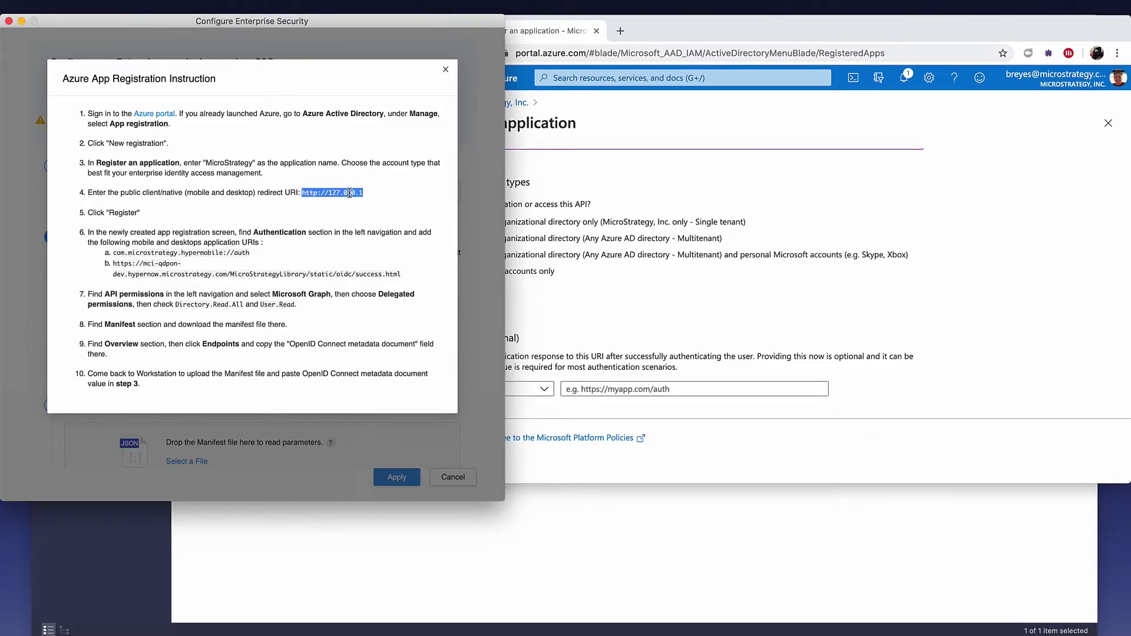
left_click(559, 292)
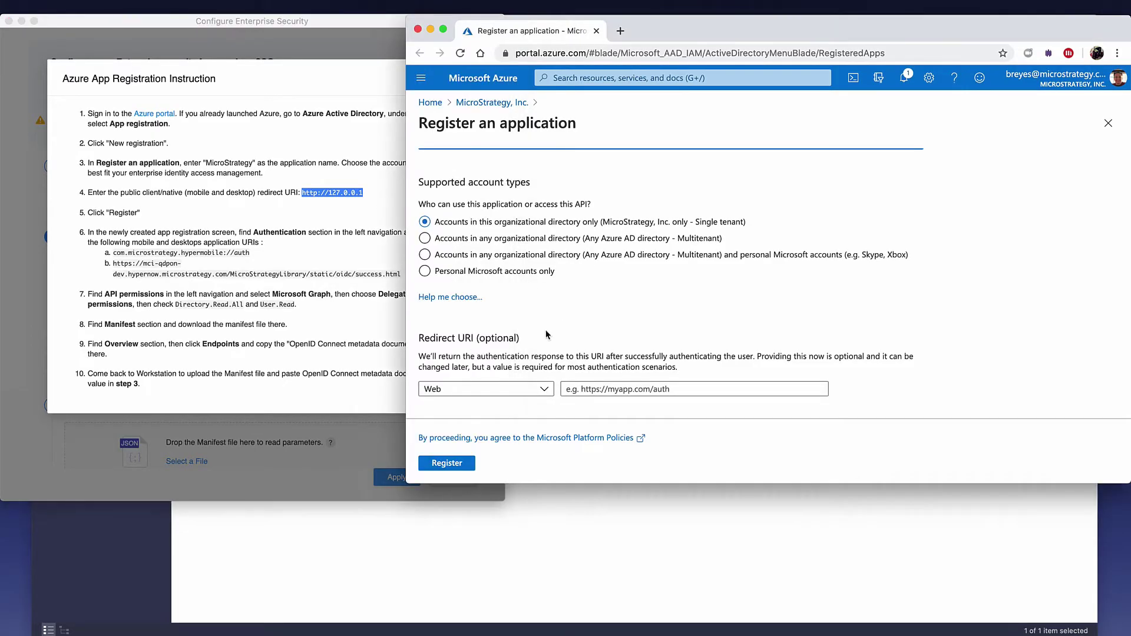
left_click(543, 390)
left_click(519, 408)
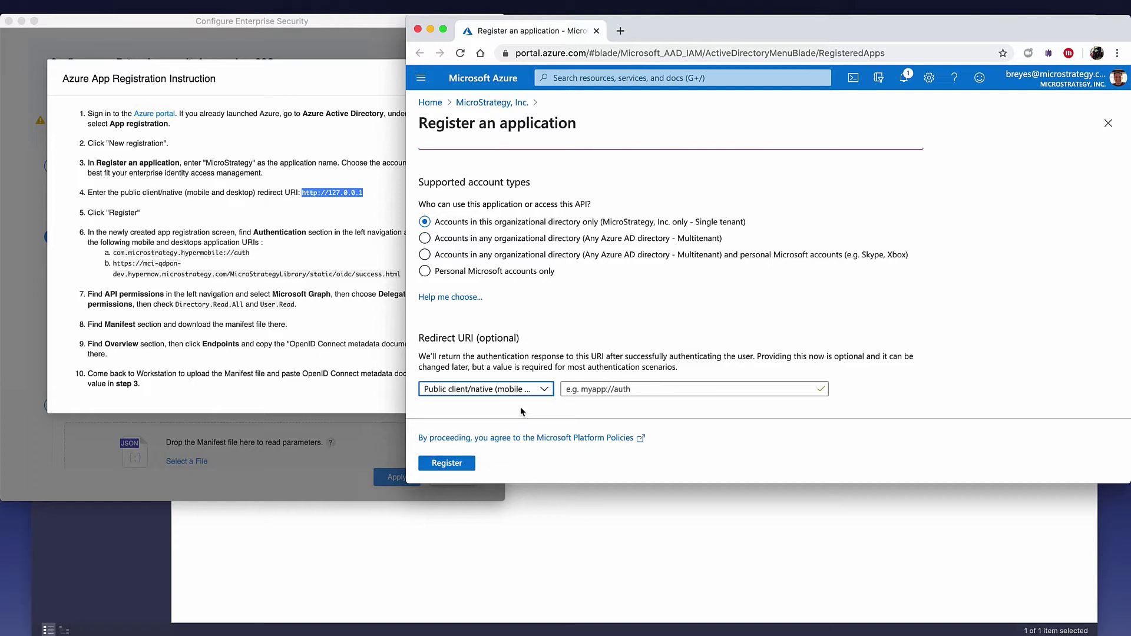
left_click(580, 390)
key("super+v")
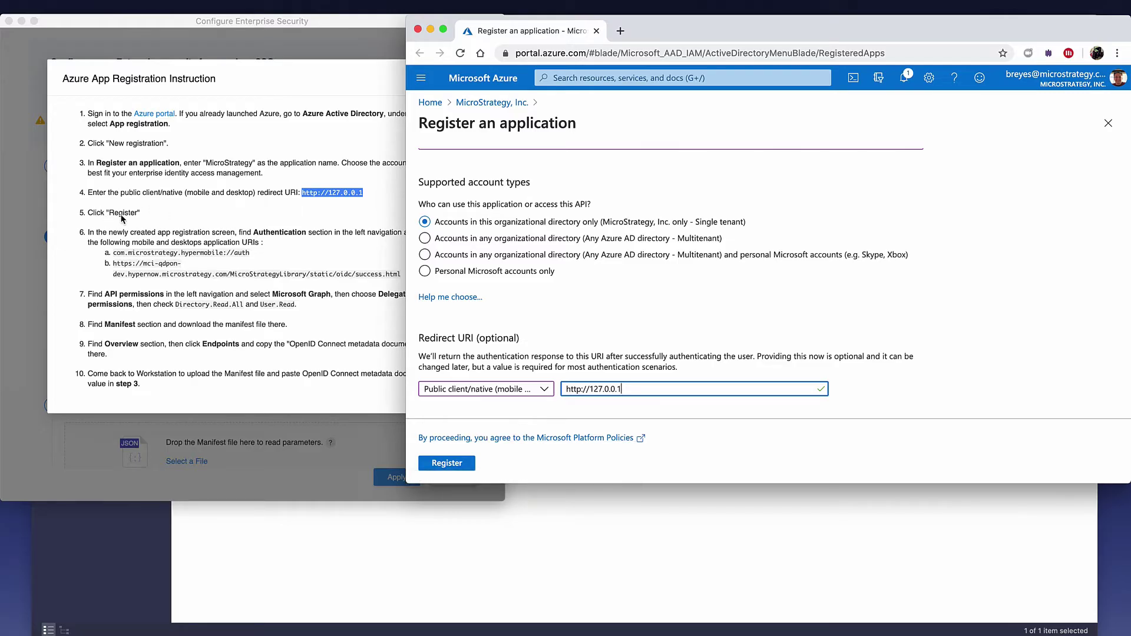
Step: Register the MicroStrategy app and go to its Authentication settings
left_click(449, 465)
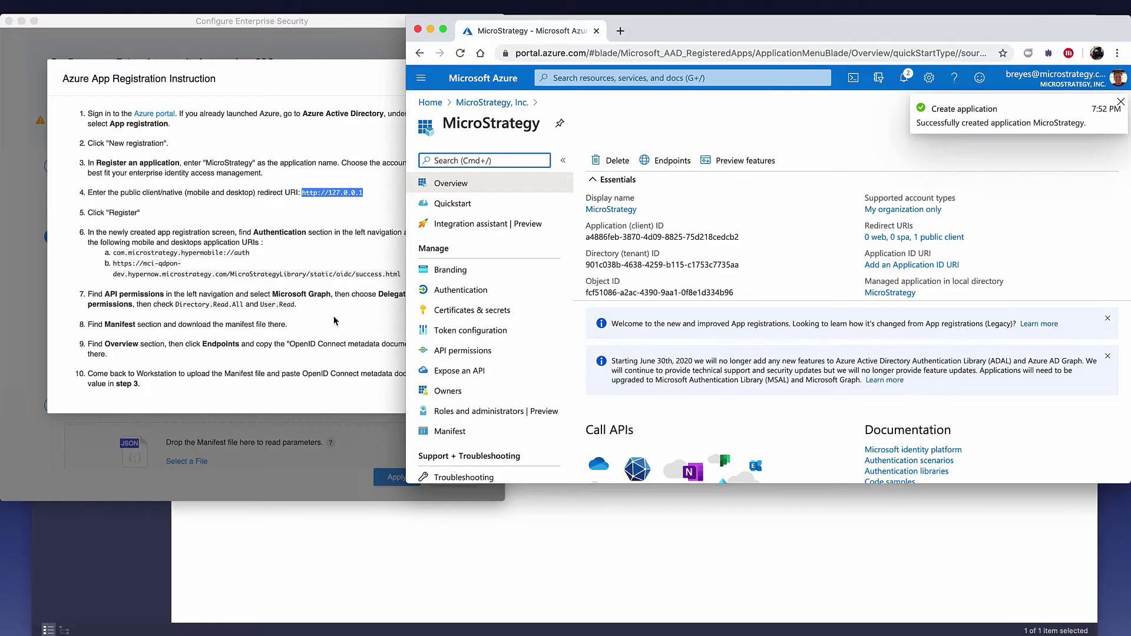
left_click(184, 238)
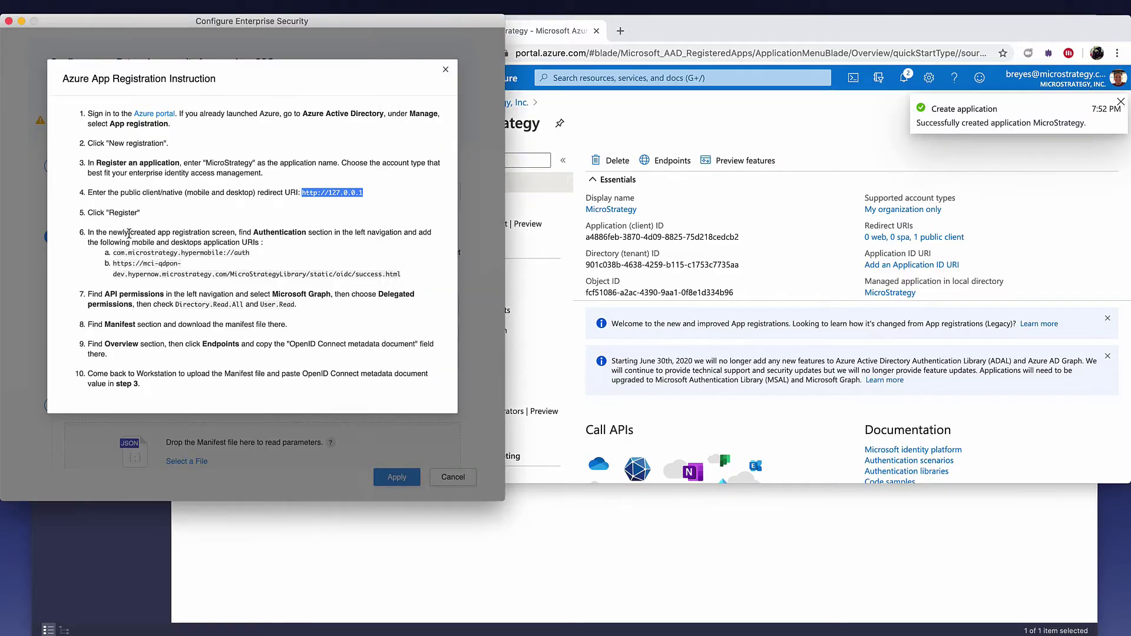
double_click(266, 234)
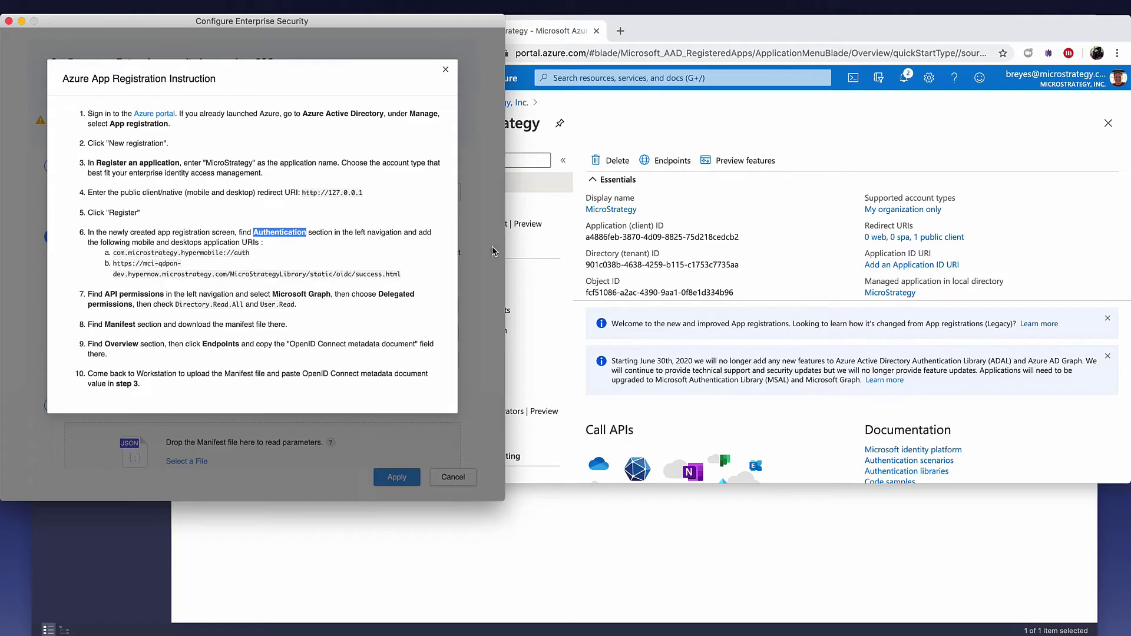
left_click(615, 120)
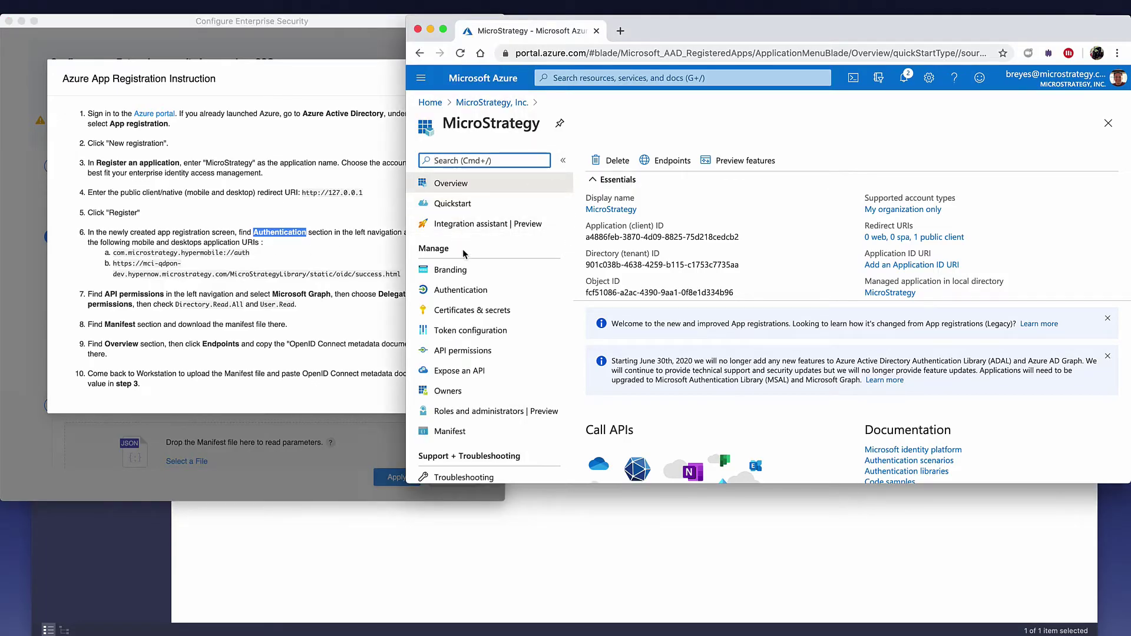
left_click(461, 291)
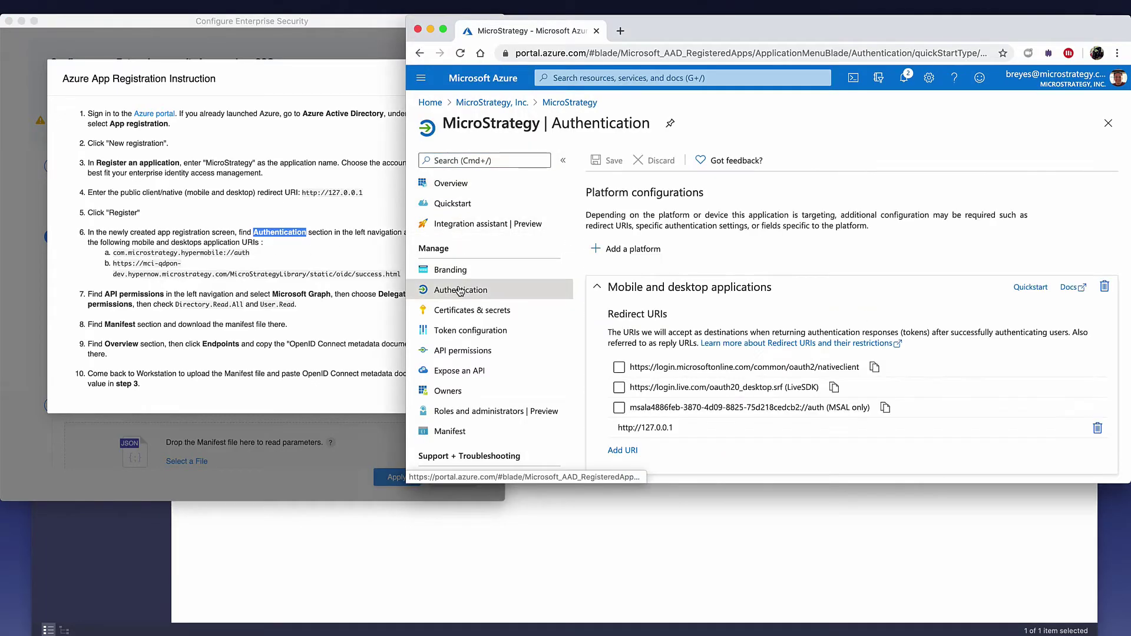
scroll(710, 341, "down", 5)
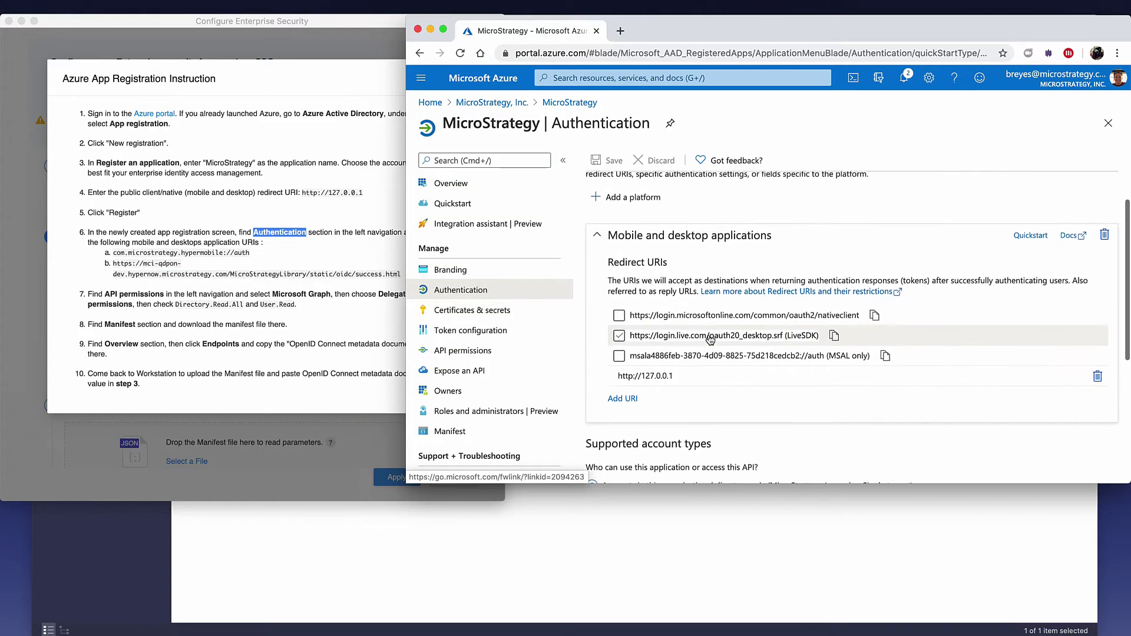
left_click(709, 335)
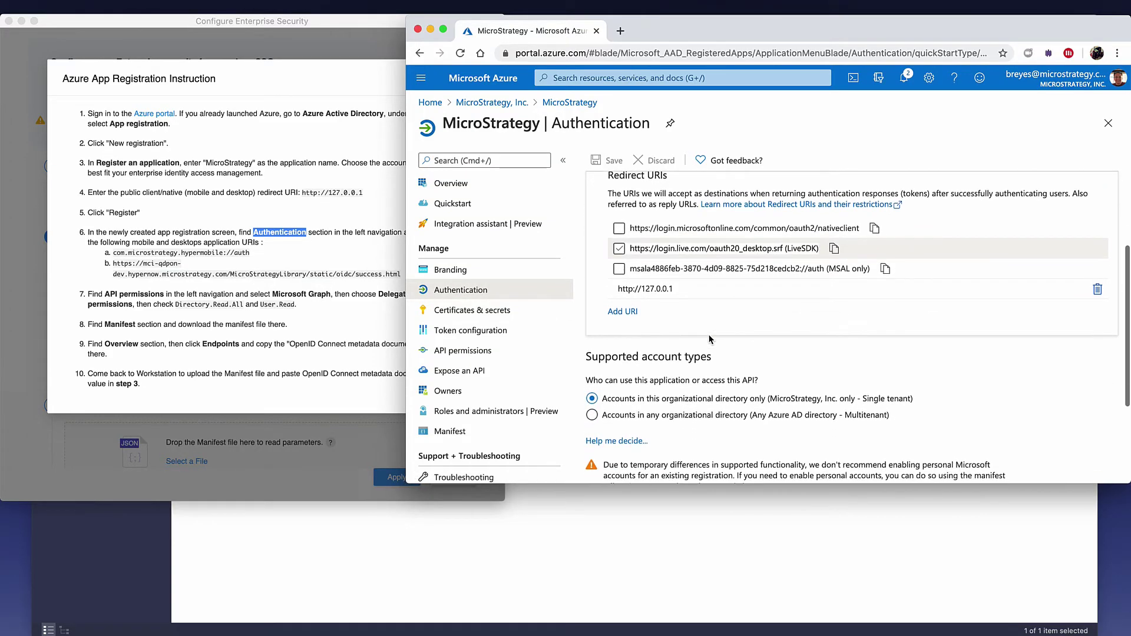
left_click(138, 250)
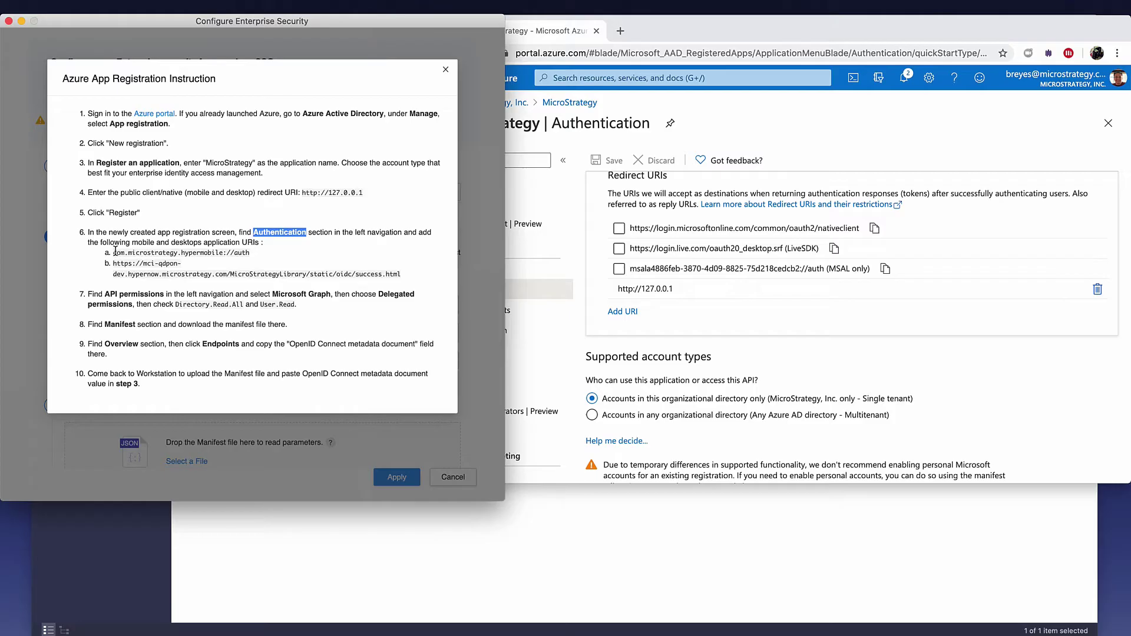
Step: Add com.microstrategy.hypermobile://auth and the oidc success.html URL as redirect URIs and save
left_click_drag(114, 252, 248, 254)
key("super+c")
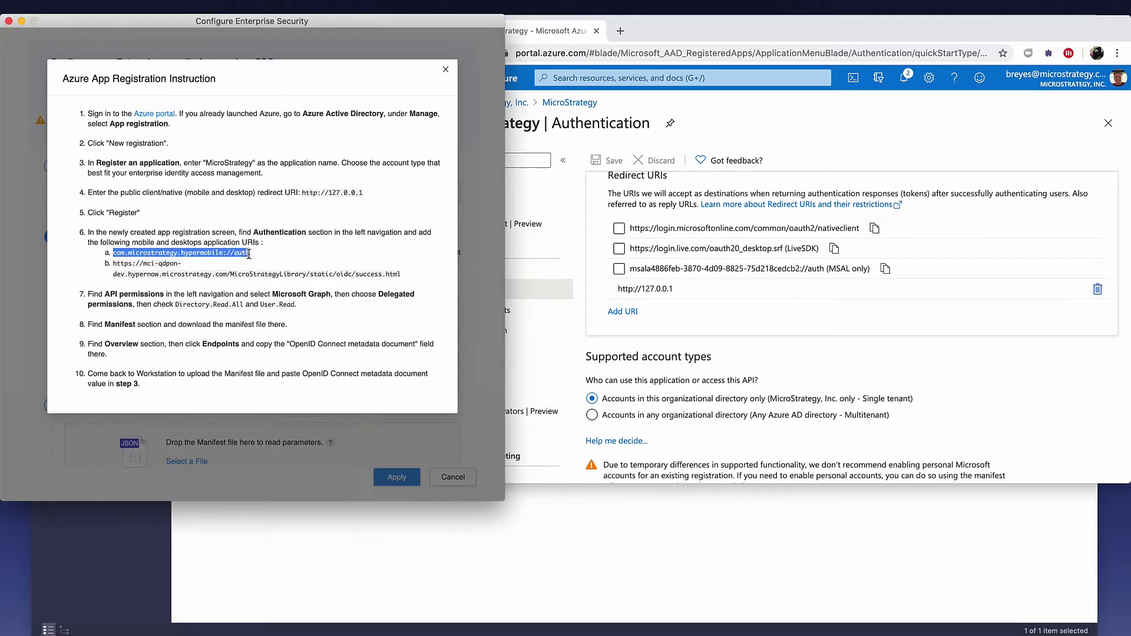
left_click(629, 309)
left_click(628, 310)
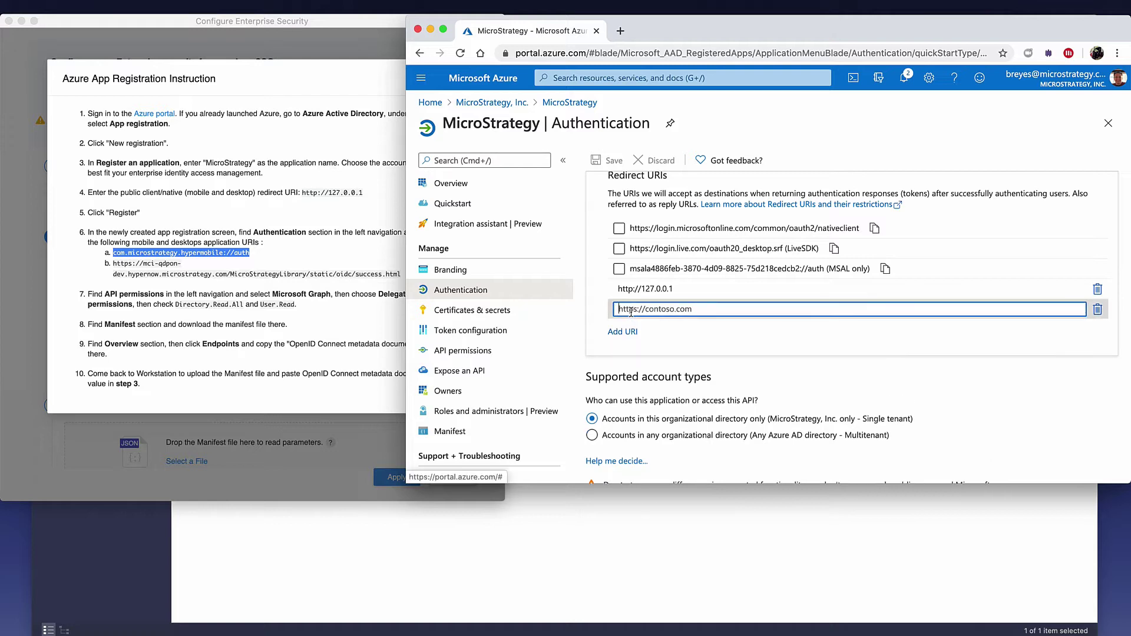
key("super+v")
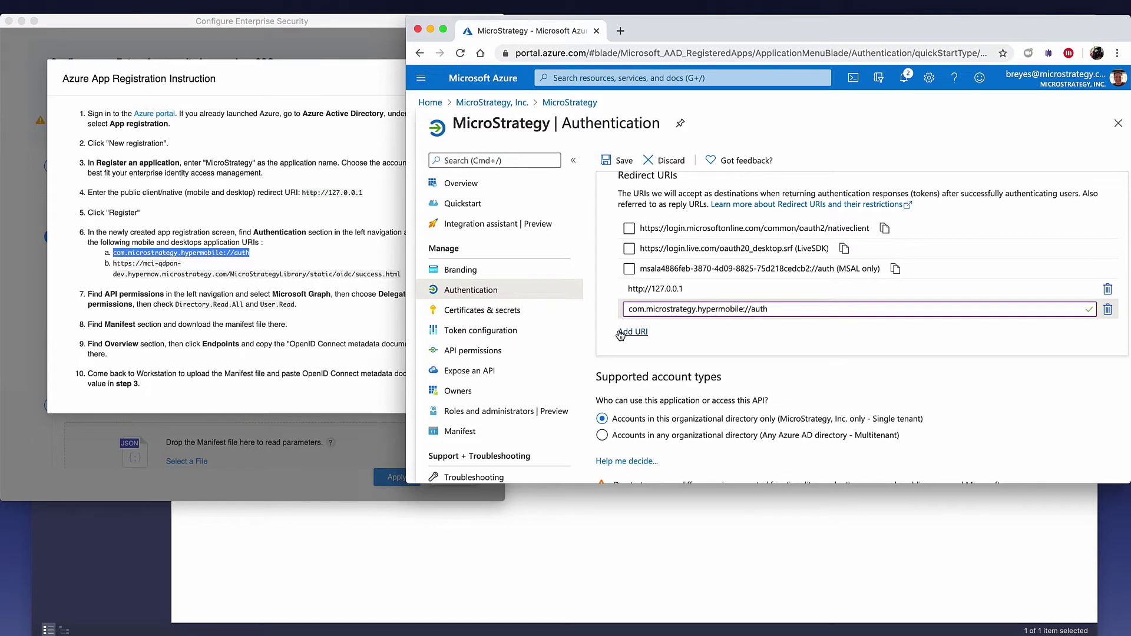
left_click(615, 332)
left_click(181, 268)
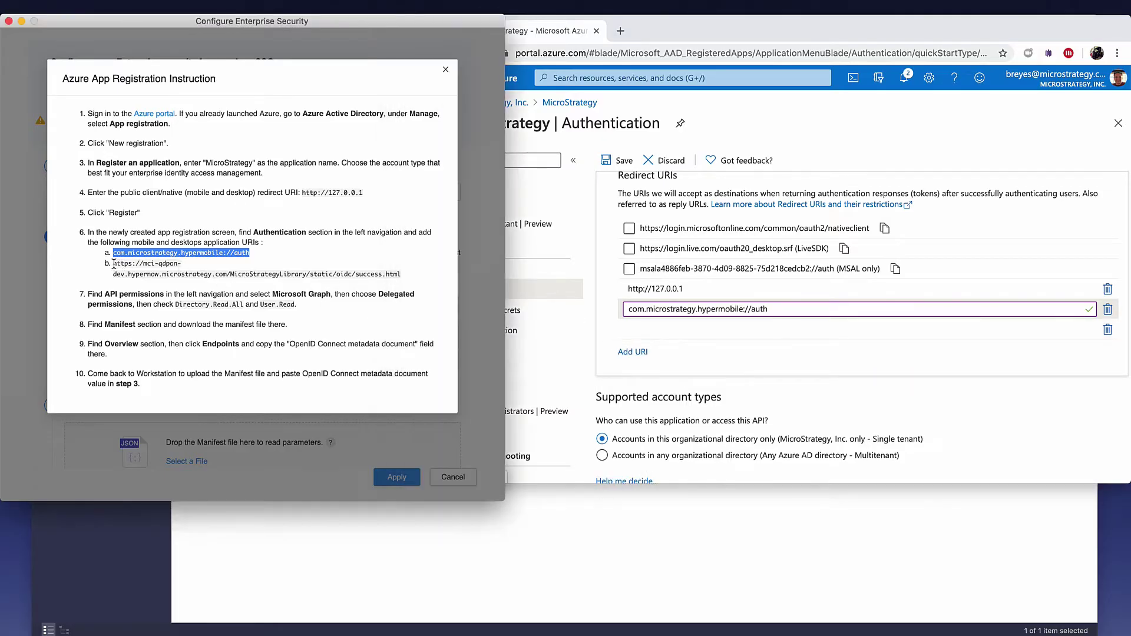
left_click_drag(113, 263, 370, 277)
key("super+c")
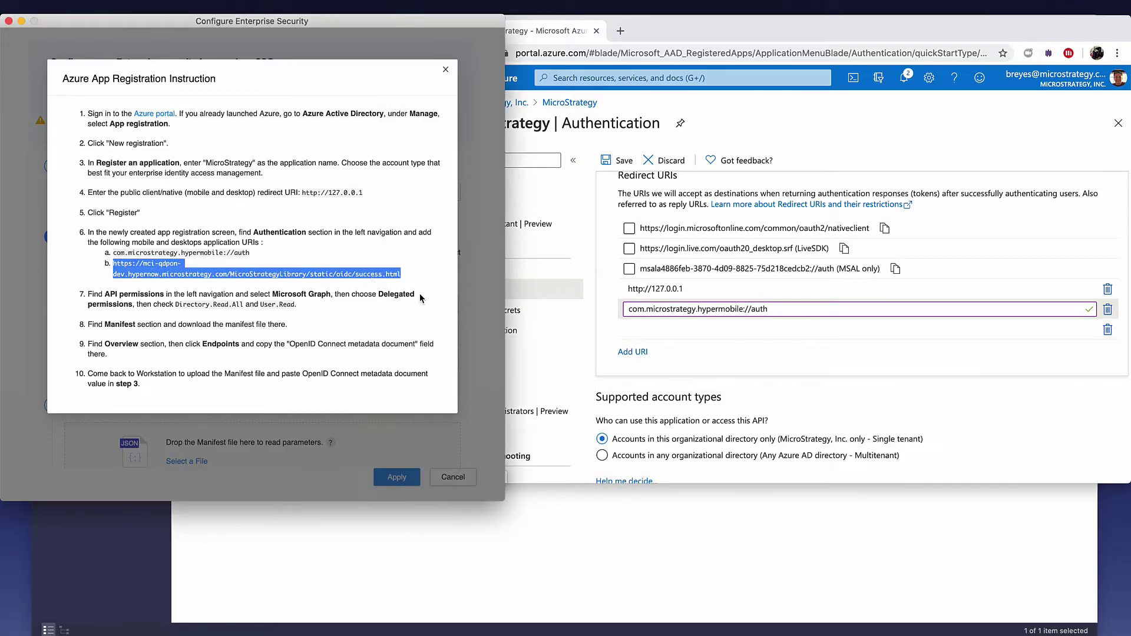
left_click(642, 329)
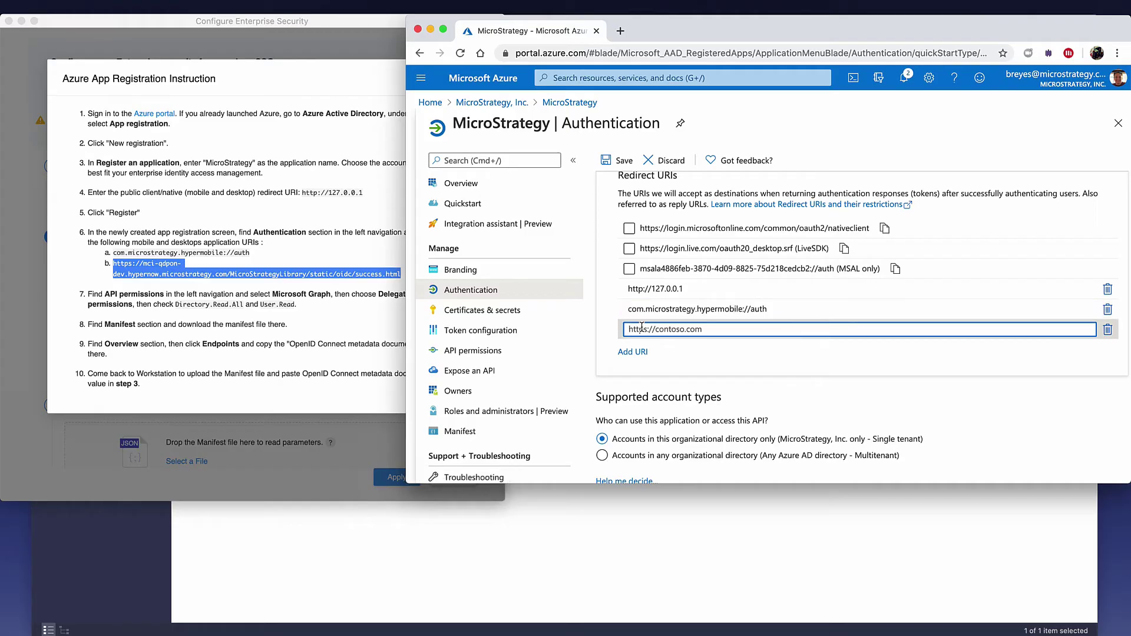
key("super+v")
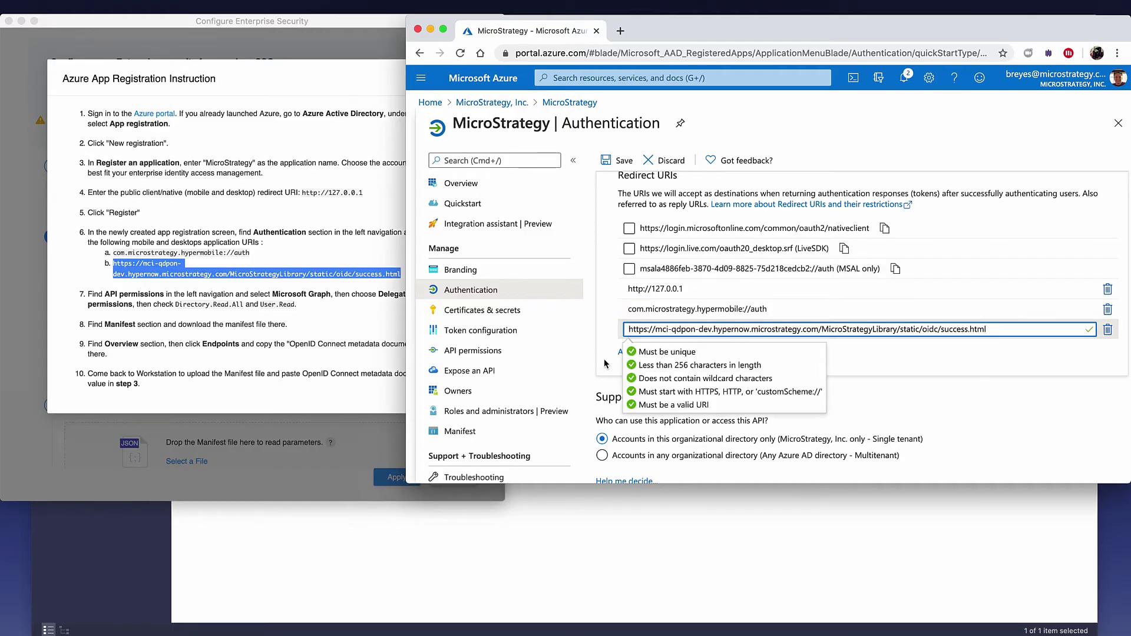
left_click(605, 364)
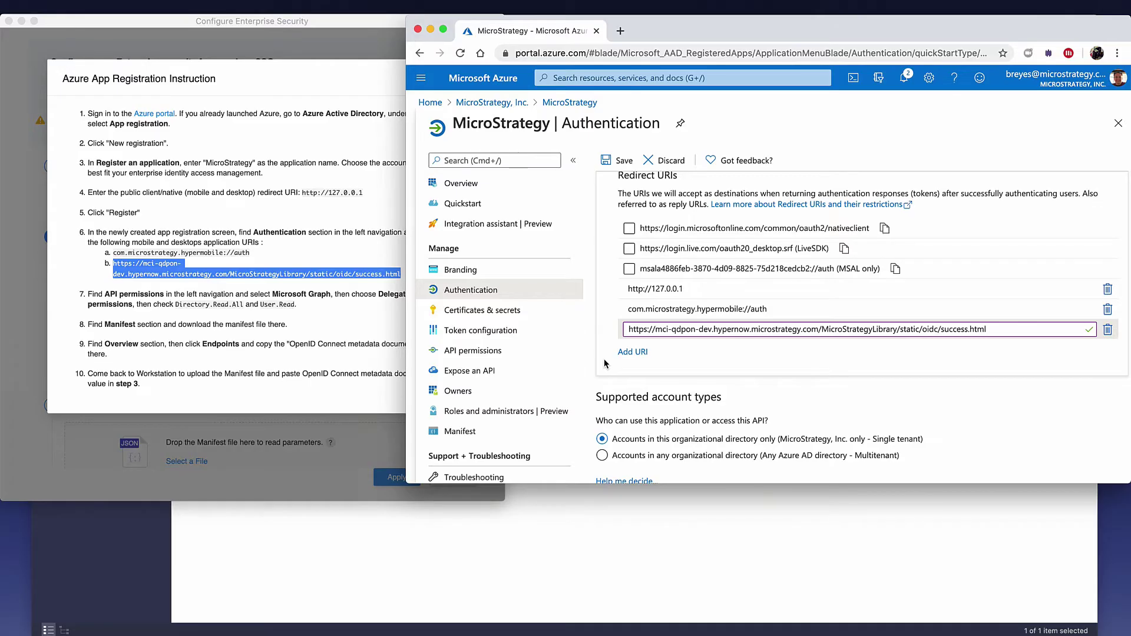
scroll(605, 363, "up", 3)
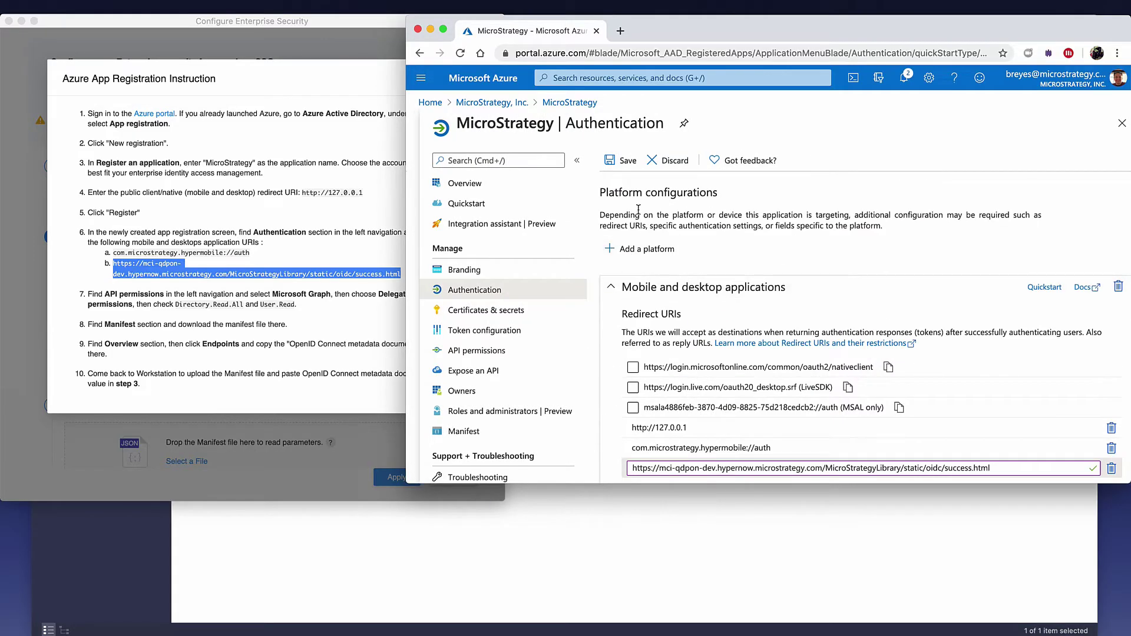
left_click(621, 166)
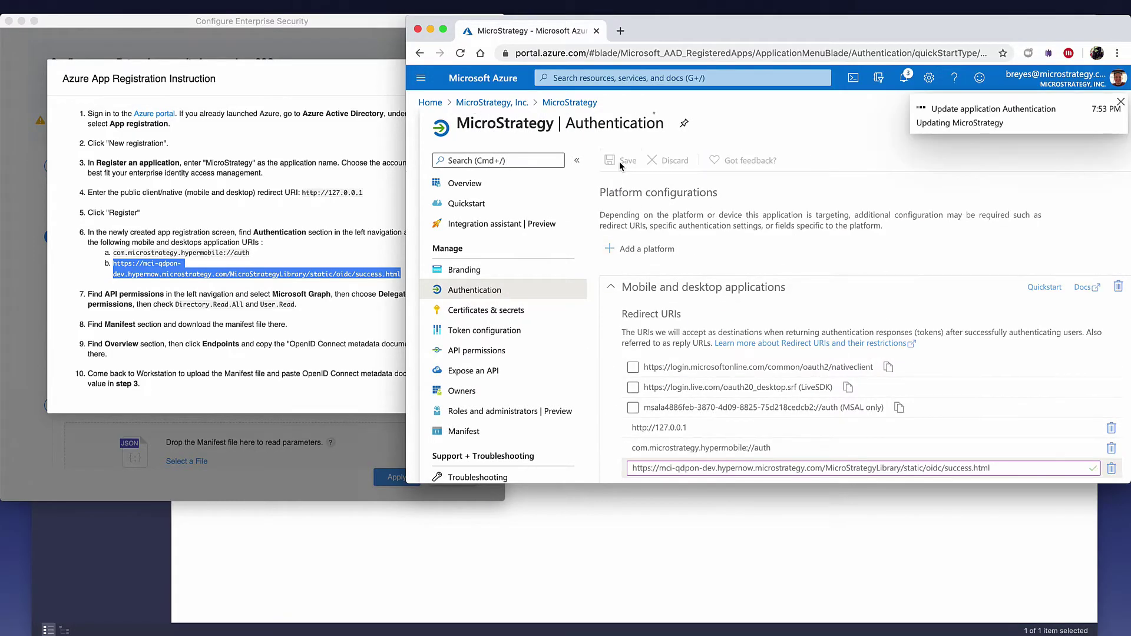
Step: Check step 7 (API permissions, Microsoft Graph) and go to the app's API permissions page
left_click(122, 294)
left_click_drag(106, 294, 165, 293)
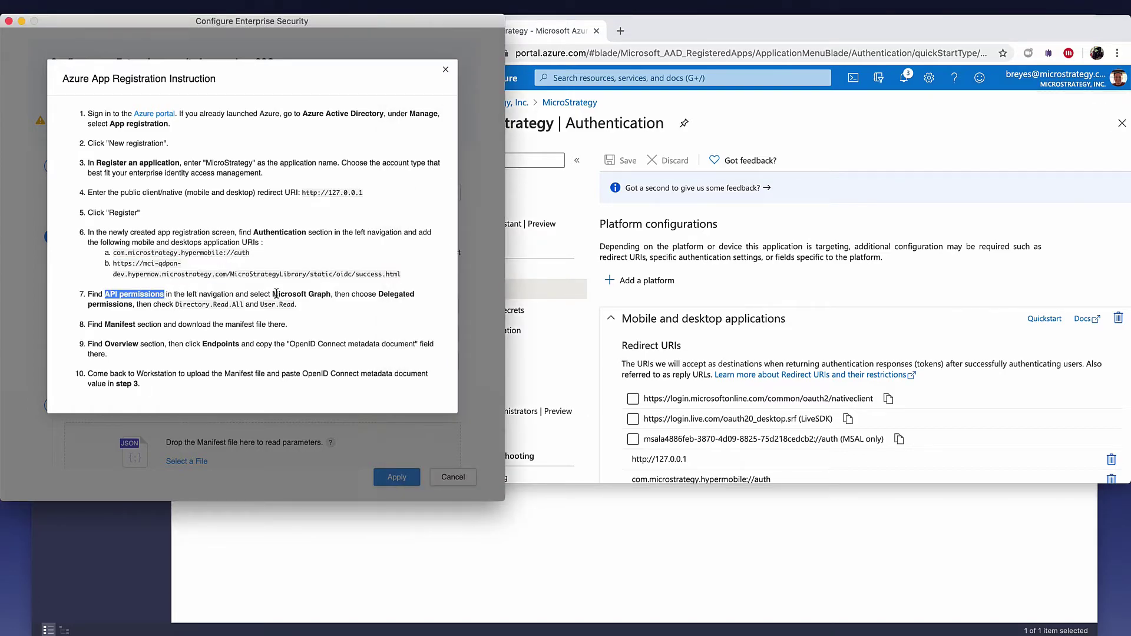
left_click_drag(273, 294, 129, 305)
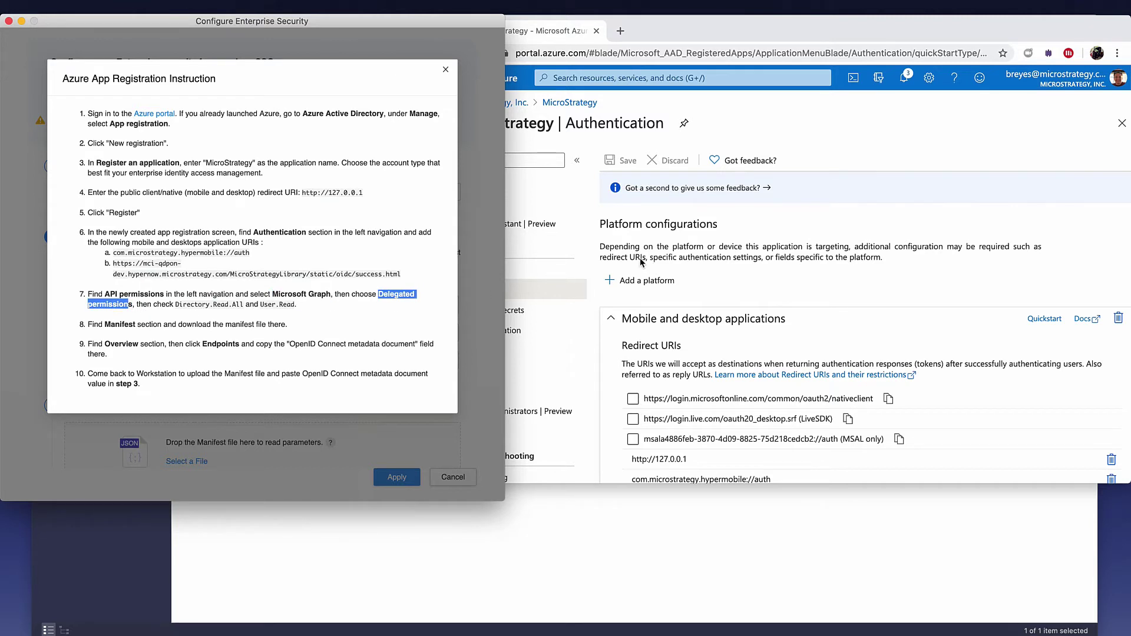
left_click(608, 248)
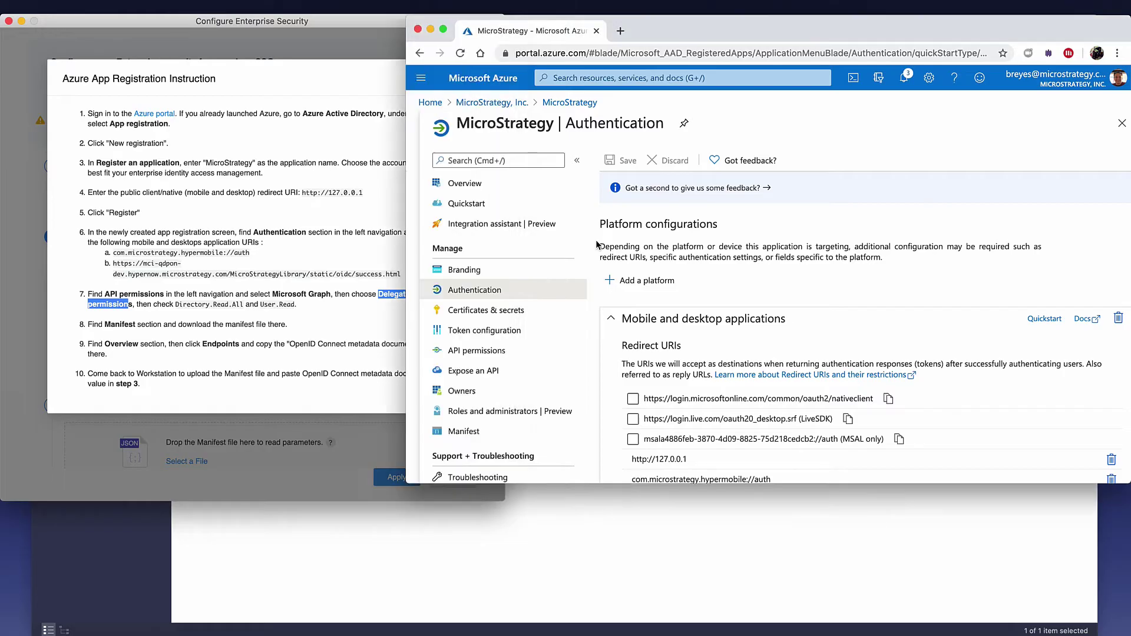
left_click(488, 350)
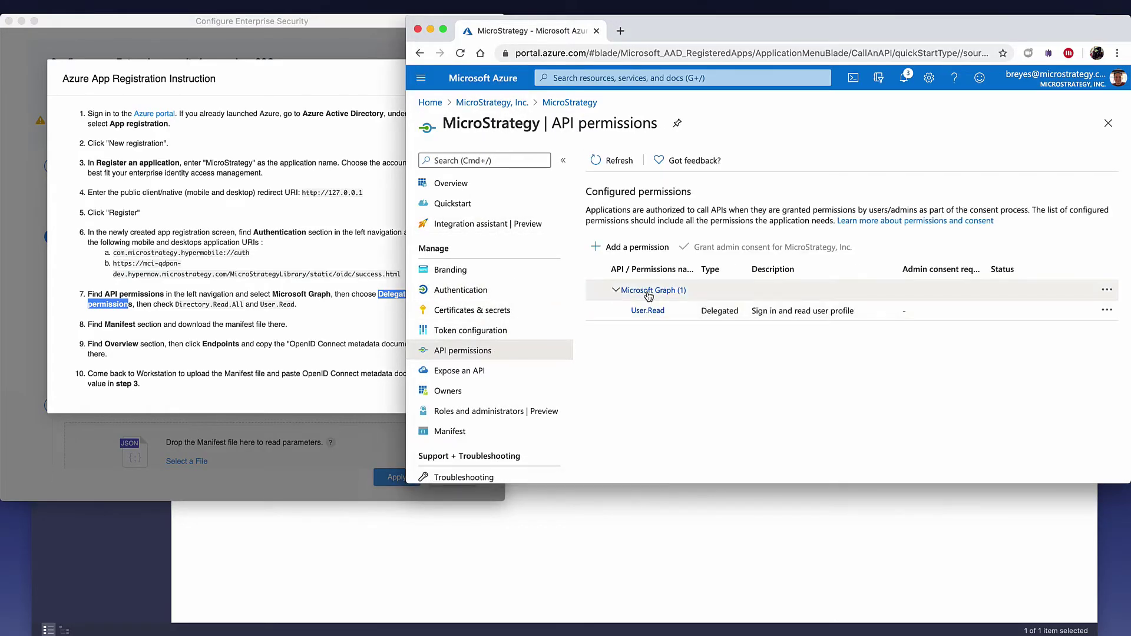
Step: Add the delegated Microsoft Graph permission Directory.Read.All and update permissions
left_click(648, 296)
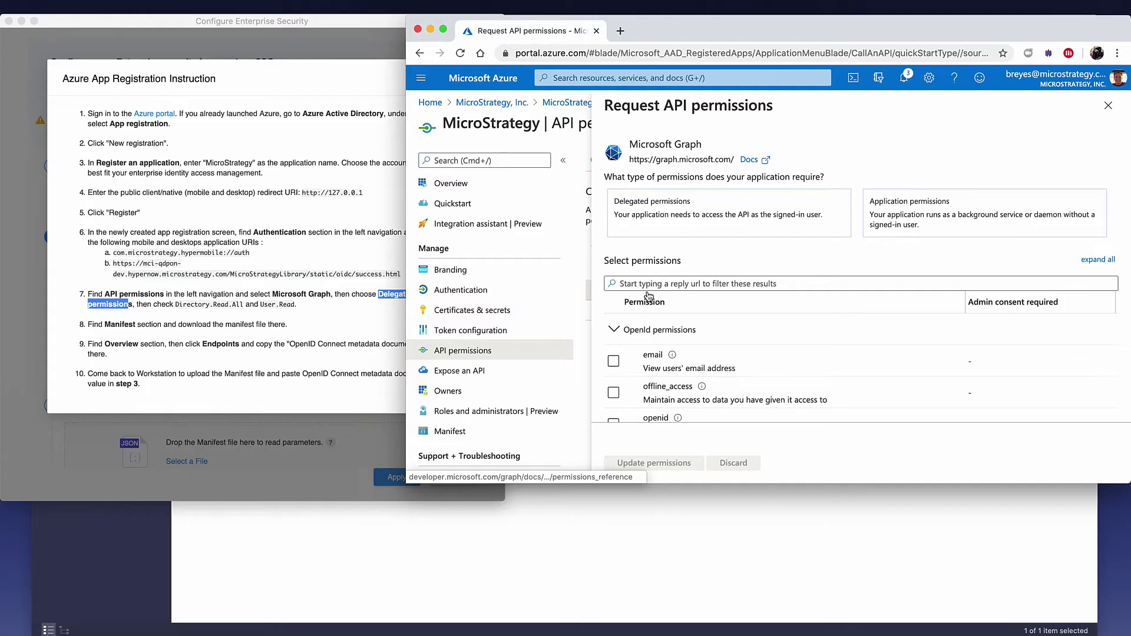
left_click(653, 215)
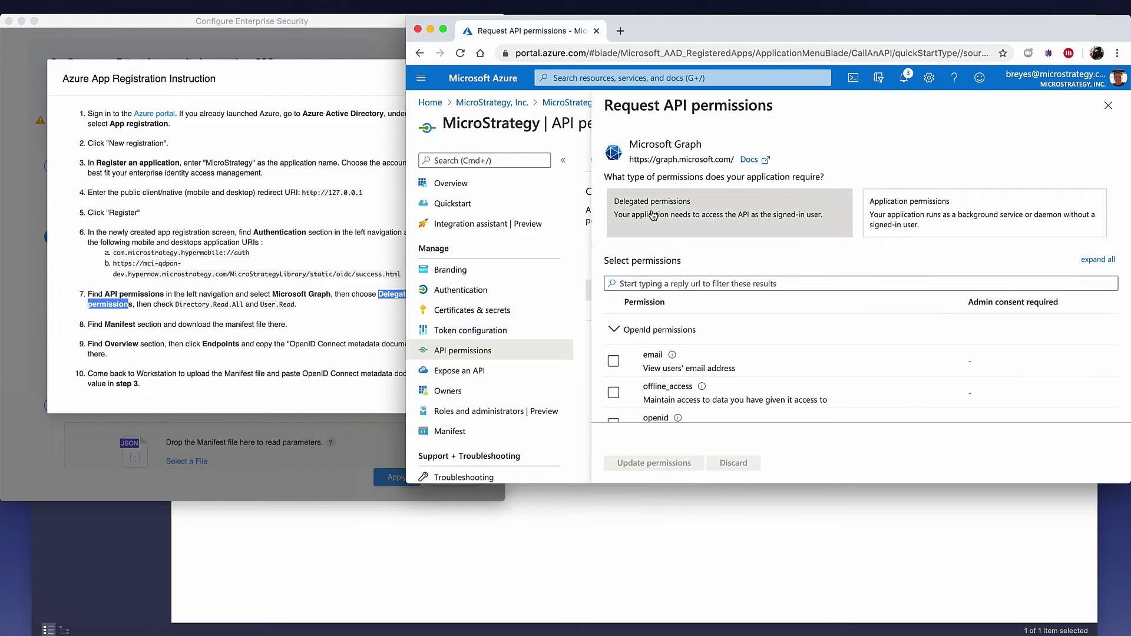
left_click(665, 287)
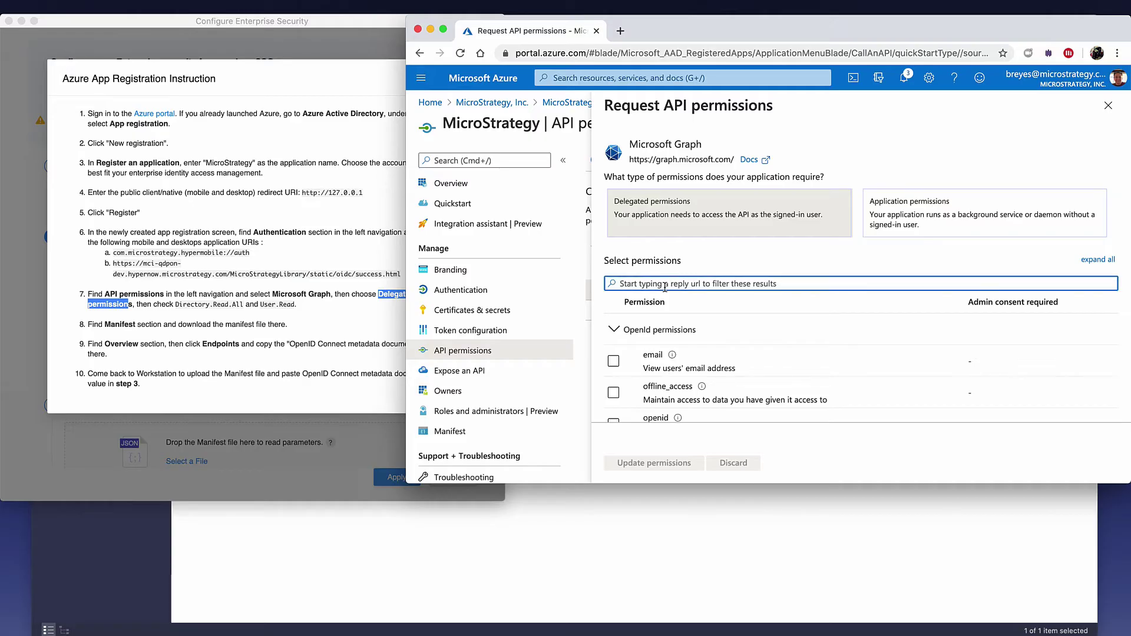
type("direct")
type("ory")
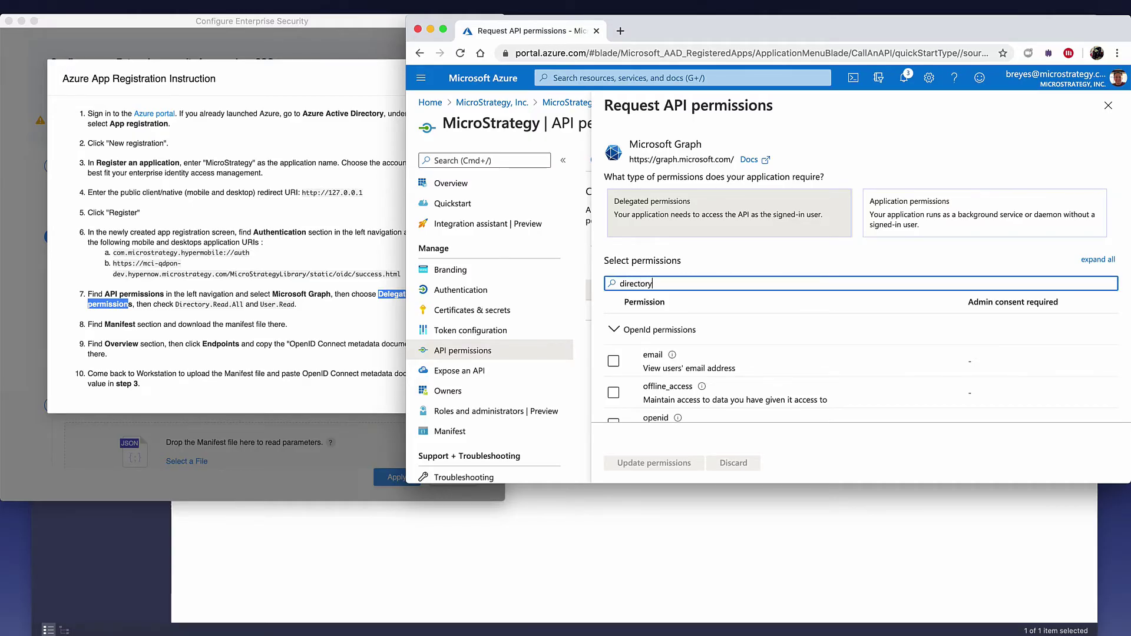
left_click(614, 329)
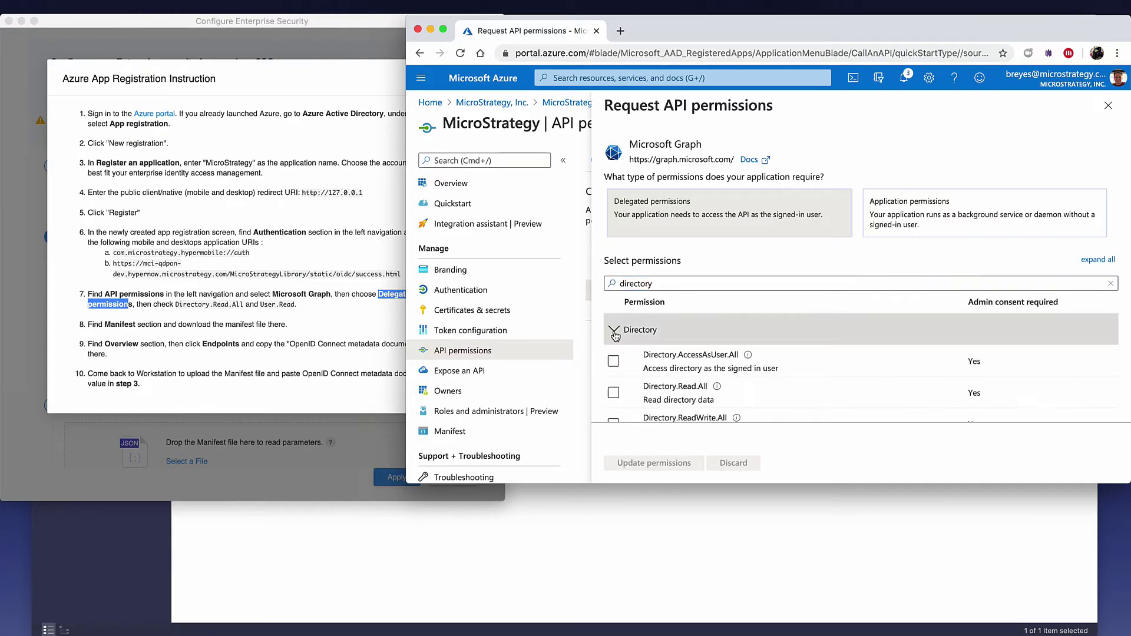
scroll(652, 365, "down", 2)
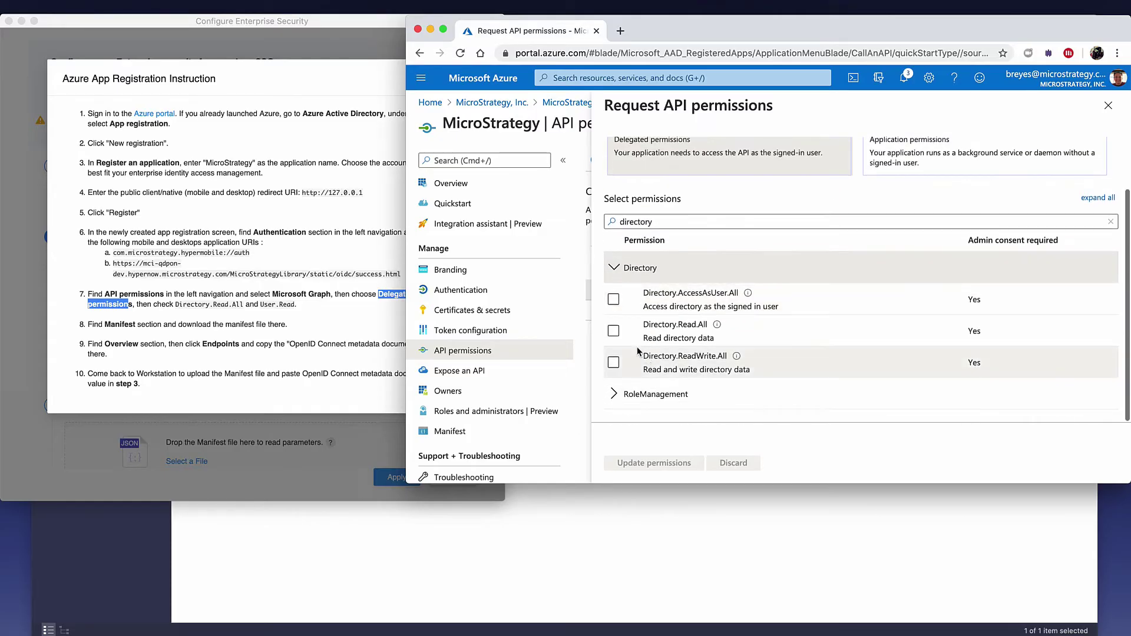
left_click(613, 331)
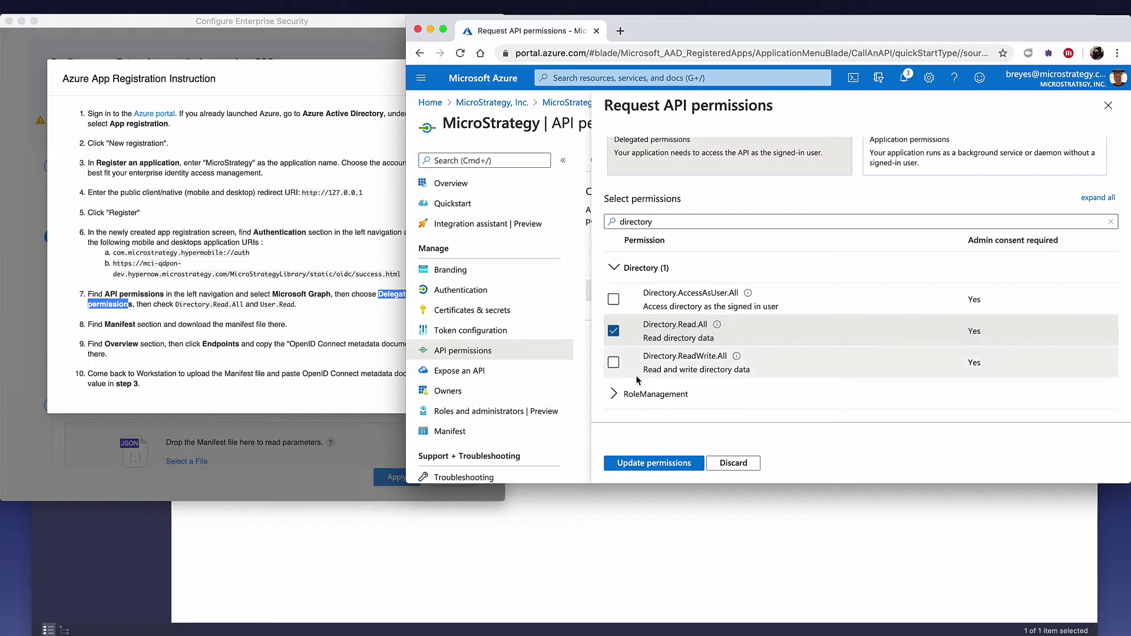
left_click(658, 464)
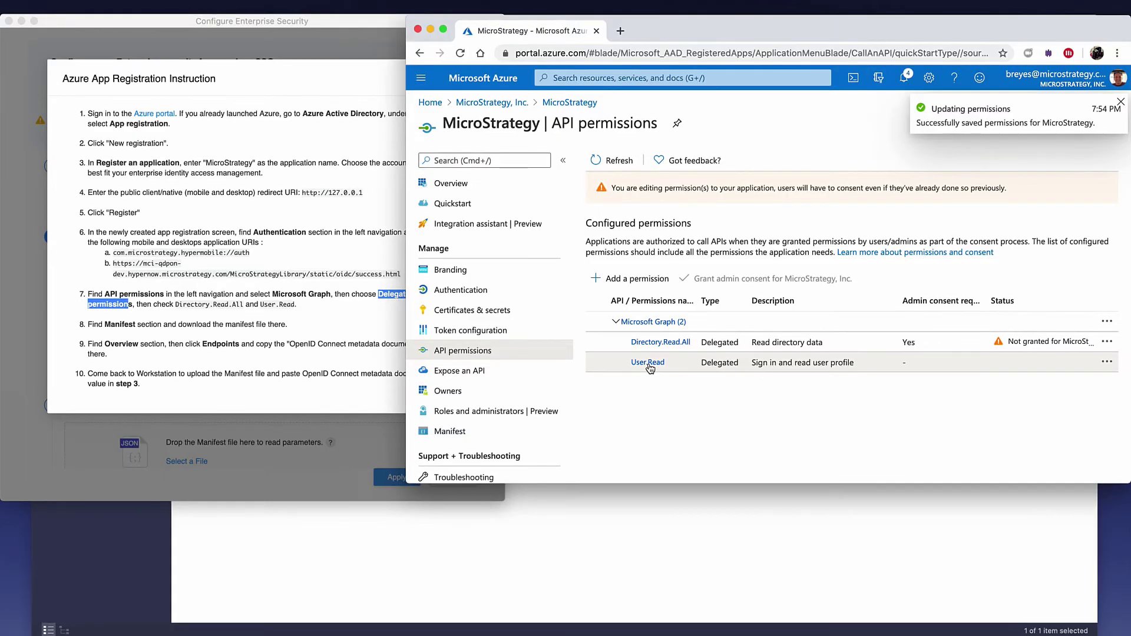
Step: Review step 8 (Manifest) in the instructions and return to the Azure portal
left_click(331, 321)
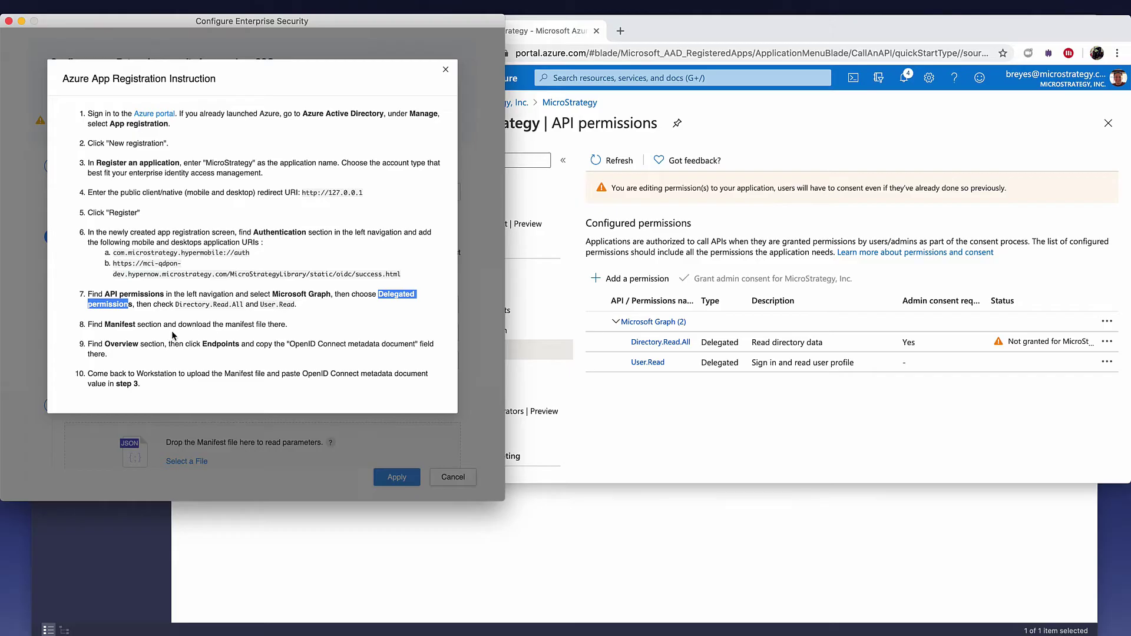
left_click(109, 325)
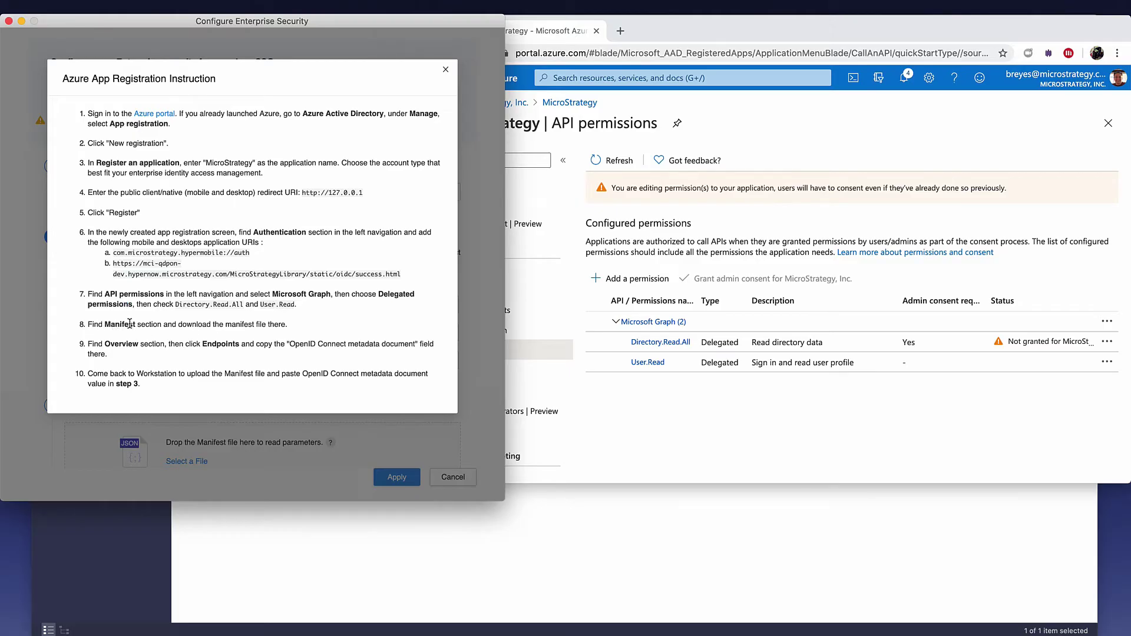
left_click_drag(104, 326, 142, 325)
left_click(235, 327)
left_click(662, 33)
scroll(466, 339, "down", 1)
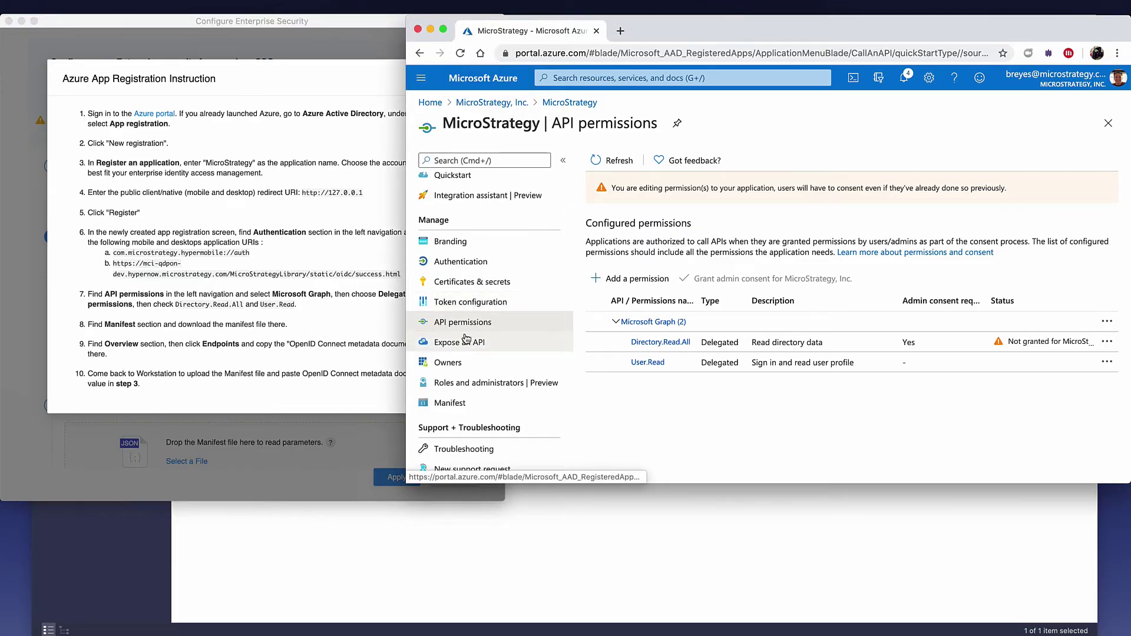
Step: Download the app manifest as MicroStrategy.json and read step 9 about Endpoints
left_click(455, 404)
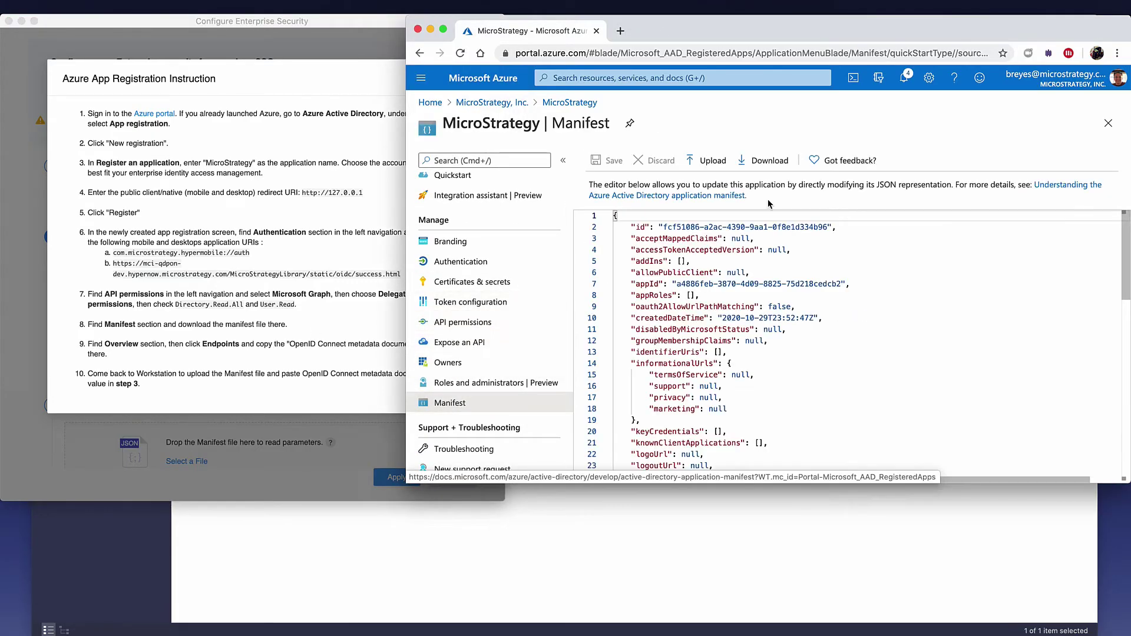
left_click(750, 166)
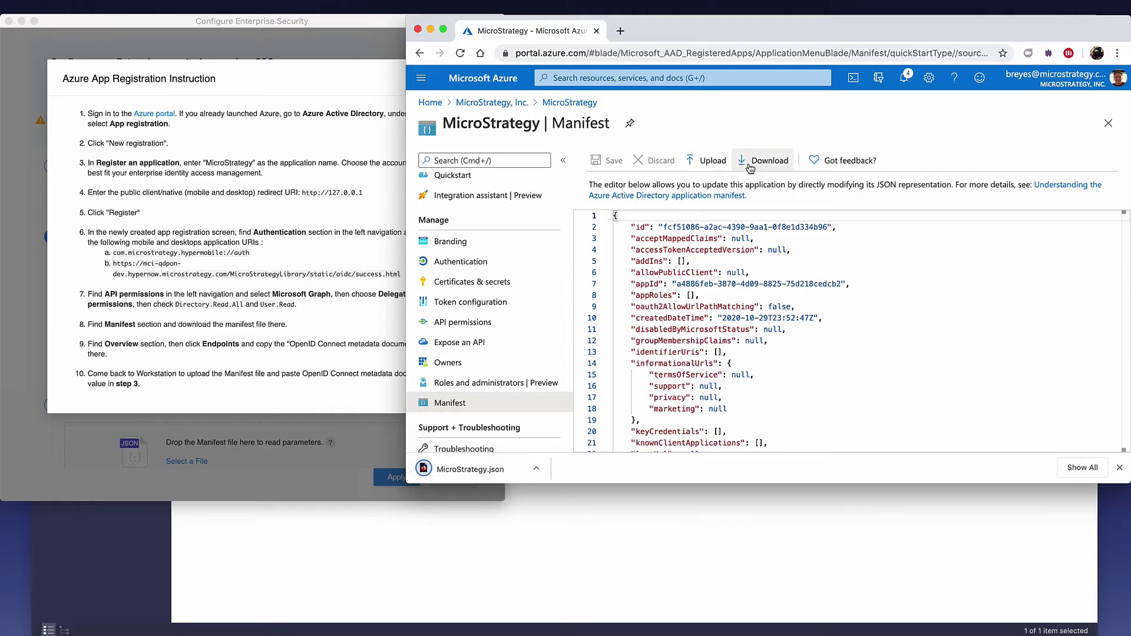
left_click(201, 324)
left_click_drag(99, 344, 151, 343)
double_click(216, 343)
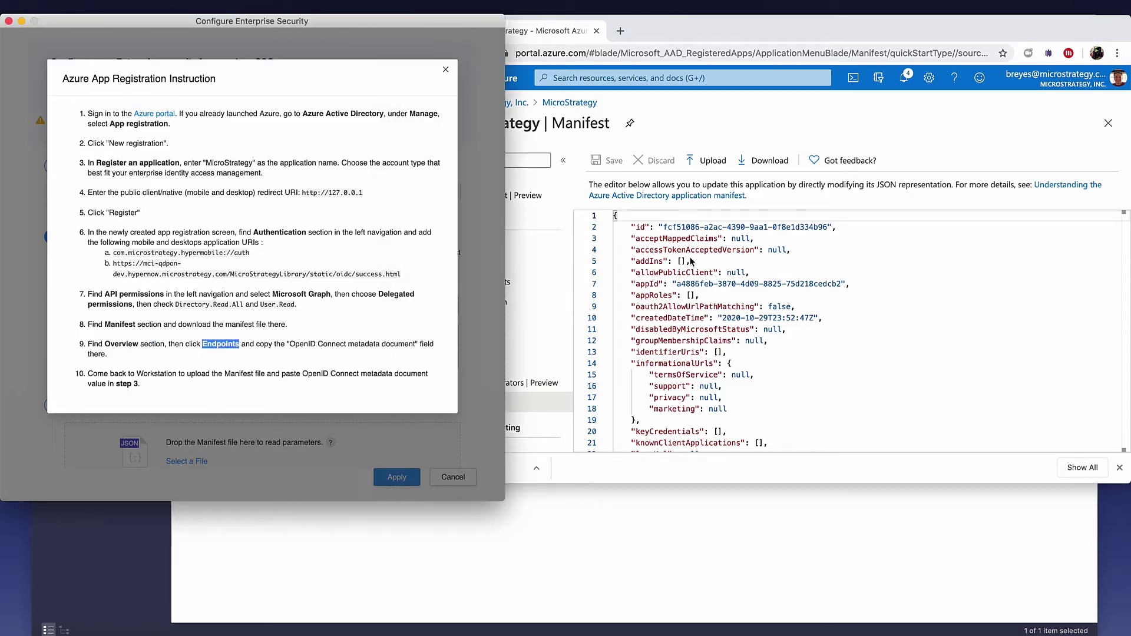
Step: Copy the OpenID Connect metadata document URL from the app's Overview endpoints
left_click(685, 137)
scroll(451, 235, "up", 1)
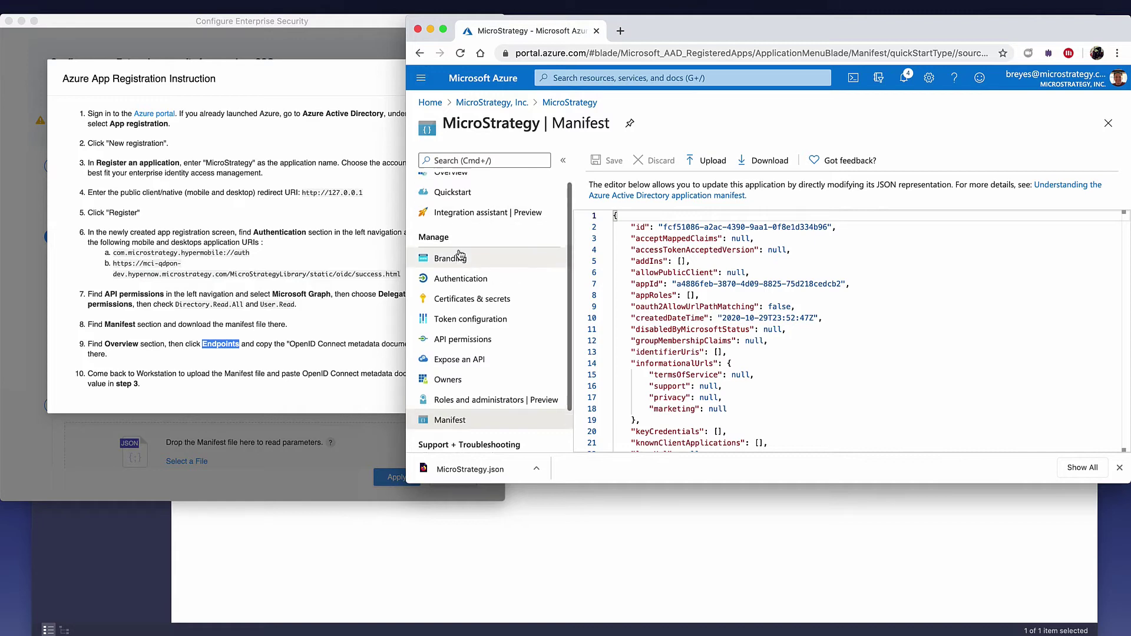
left_click(449, 183)
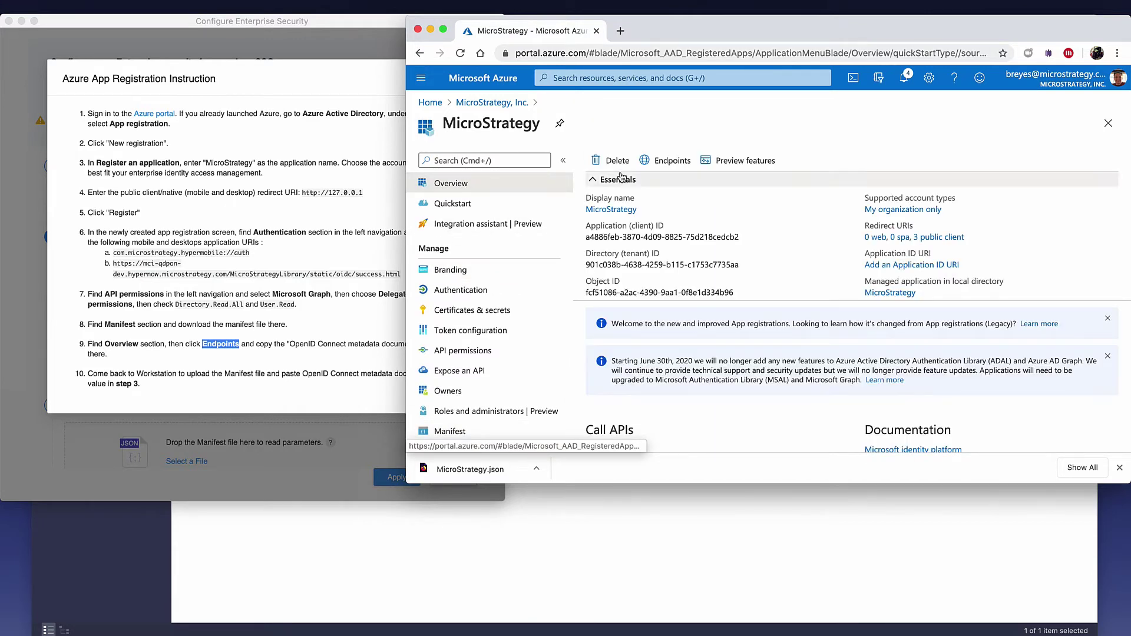
left_click(671, 160)
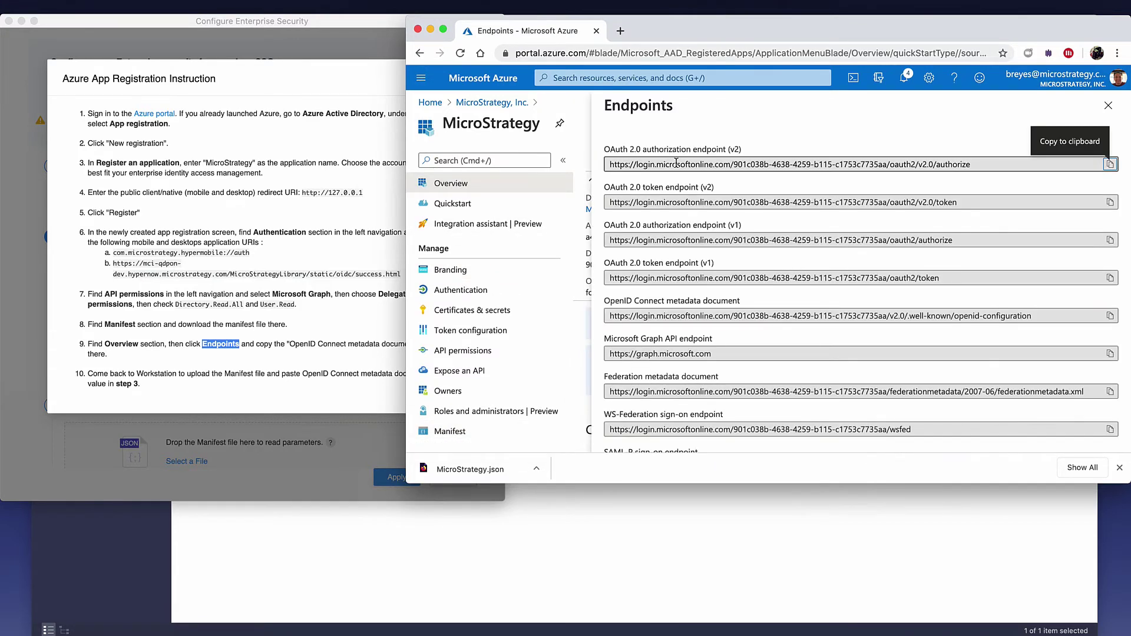
left_click(294, 351)
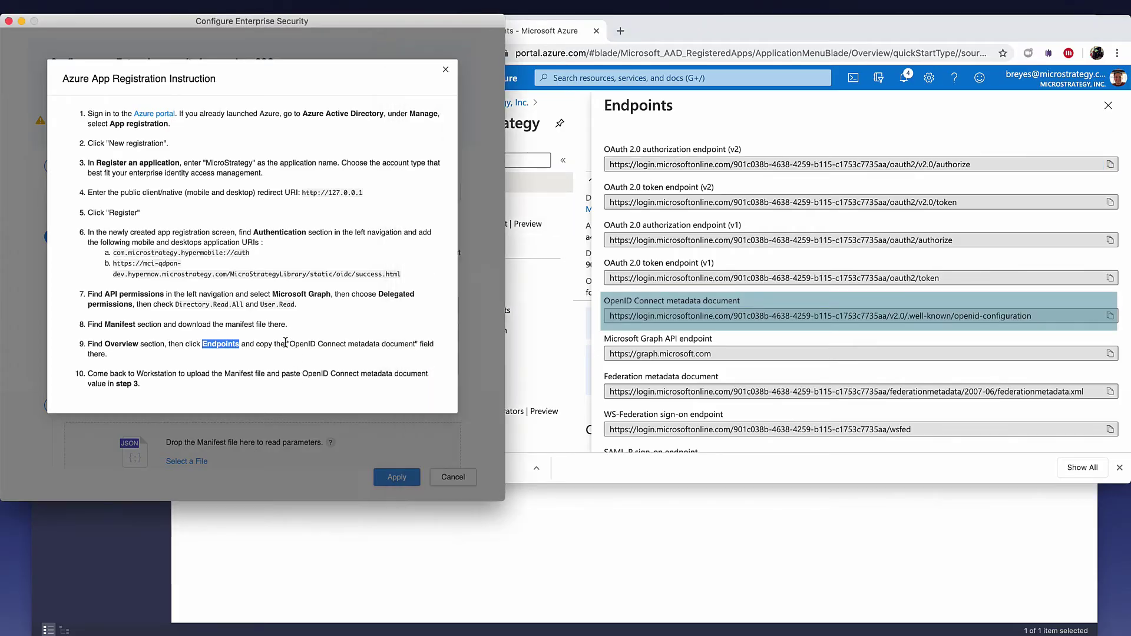
left_click_drag(288, 344, 414, 344)
left_click(634, 316)
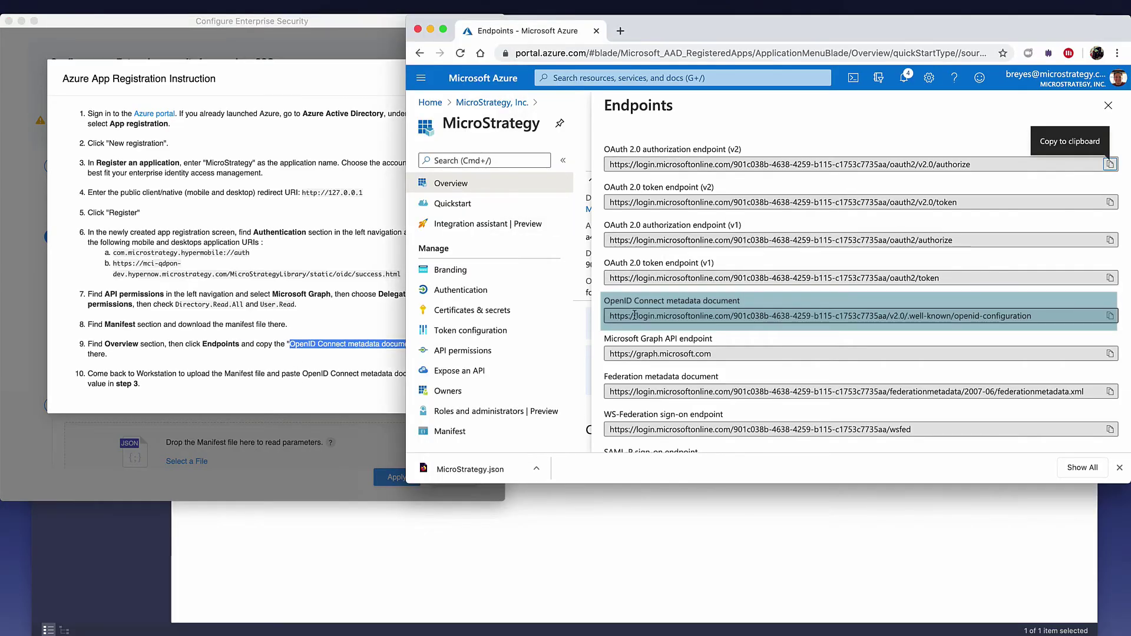
left_click(1109, 317)
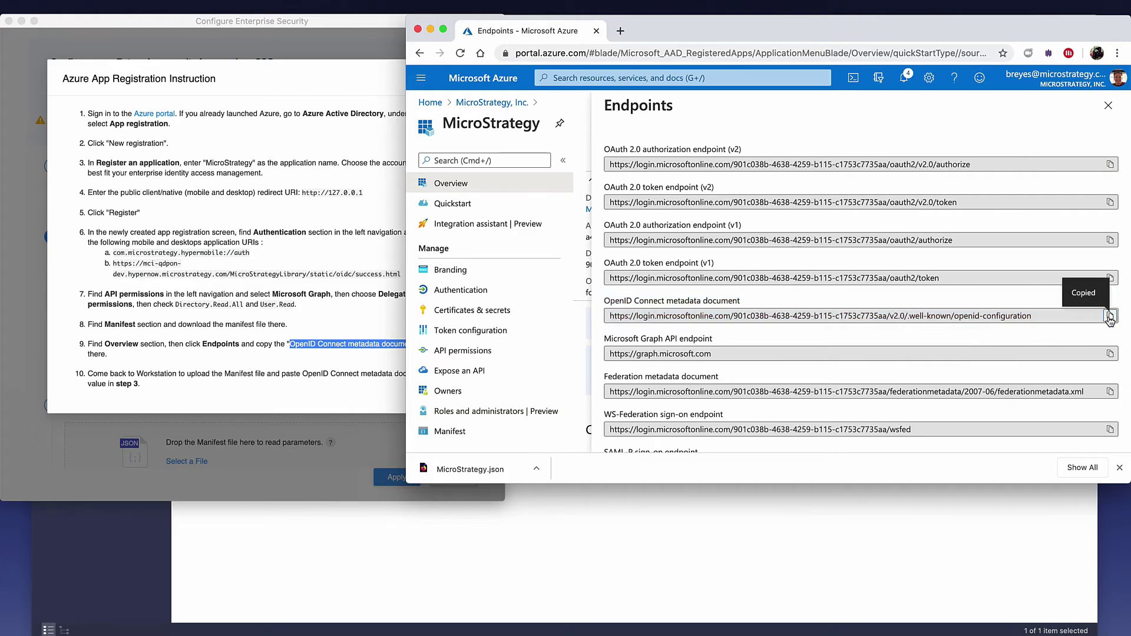
Step: Read step 10 and close the Azure setup instructions
left_click(382, 361)
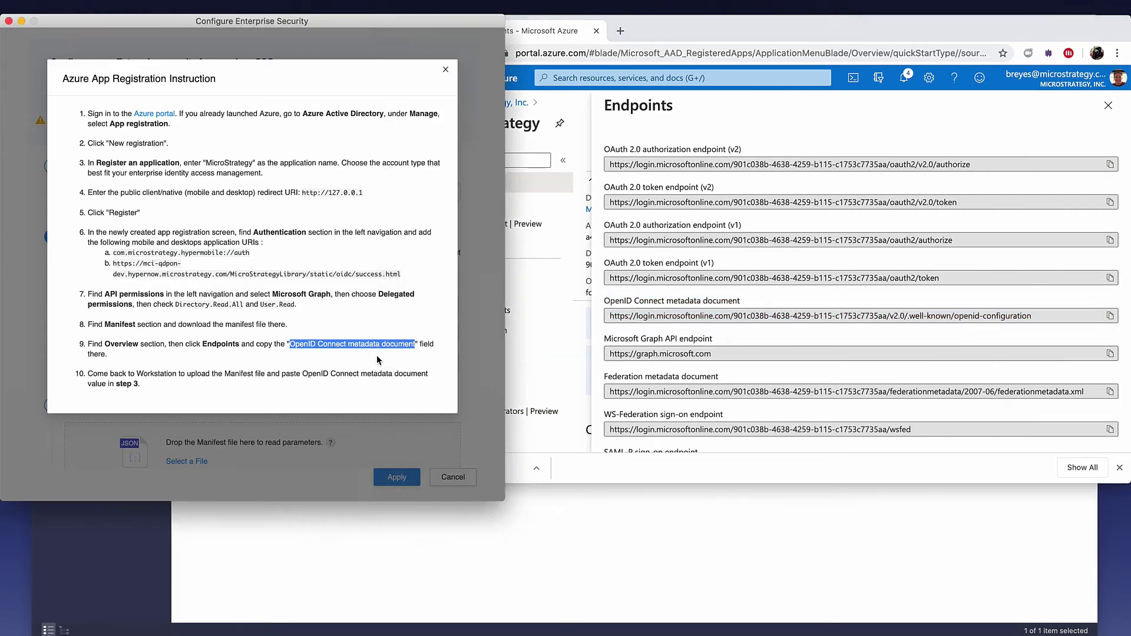
left_click_drag(88, 371, 140, 388)
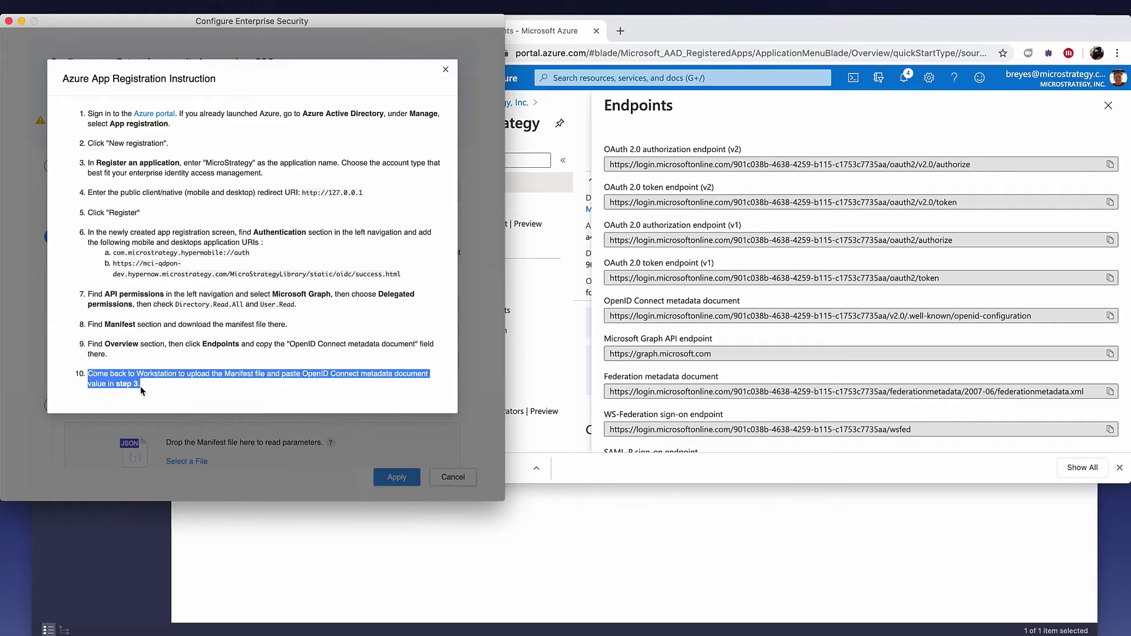
left_click(154, 391)
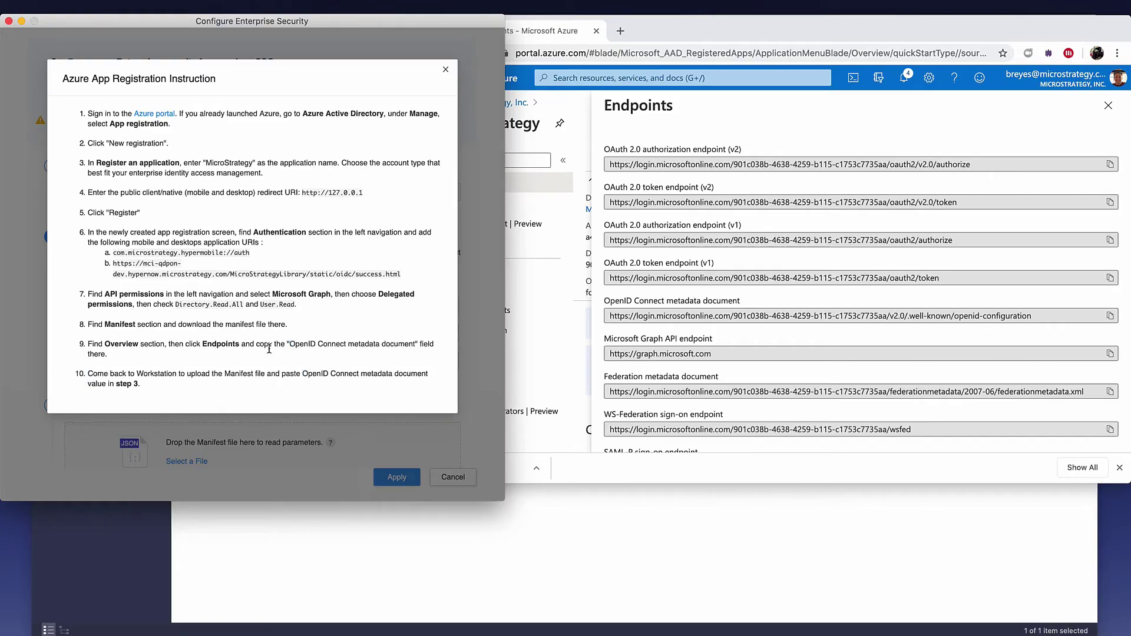
left_click(446, 71)
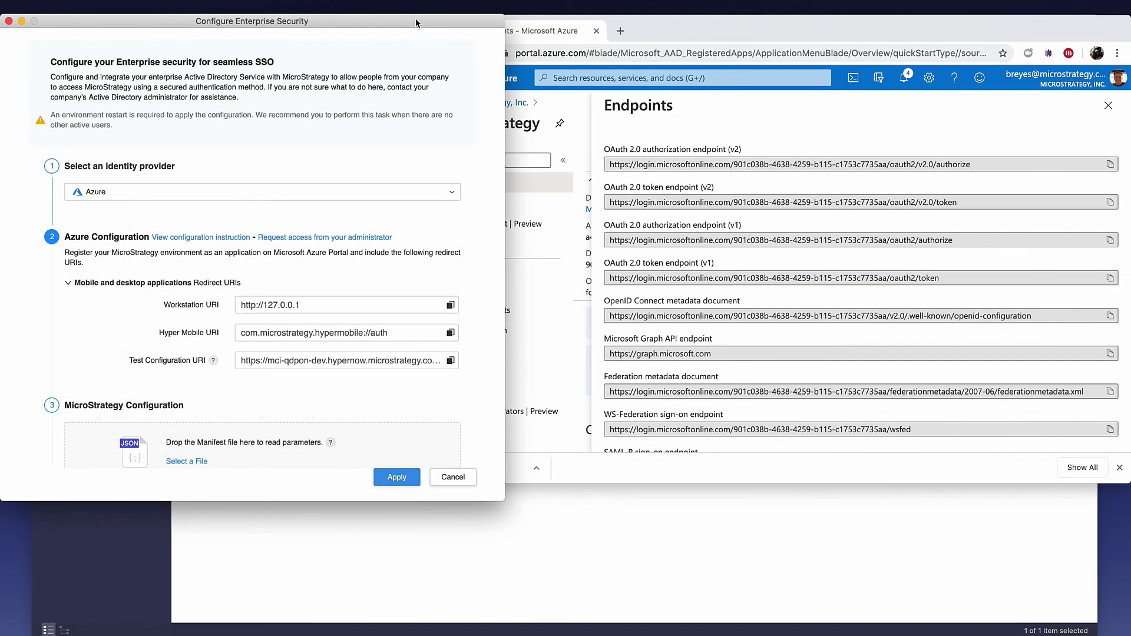
Step: Minimize the browser and upload MicroStrategy.json from Downloads as the manifest file
left_click_drag(415, 20, 675, 38)
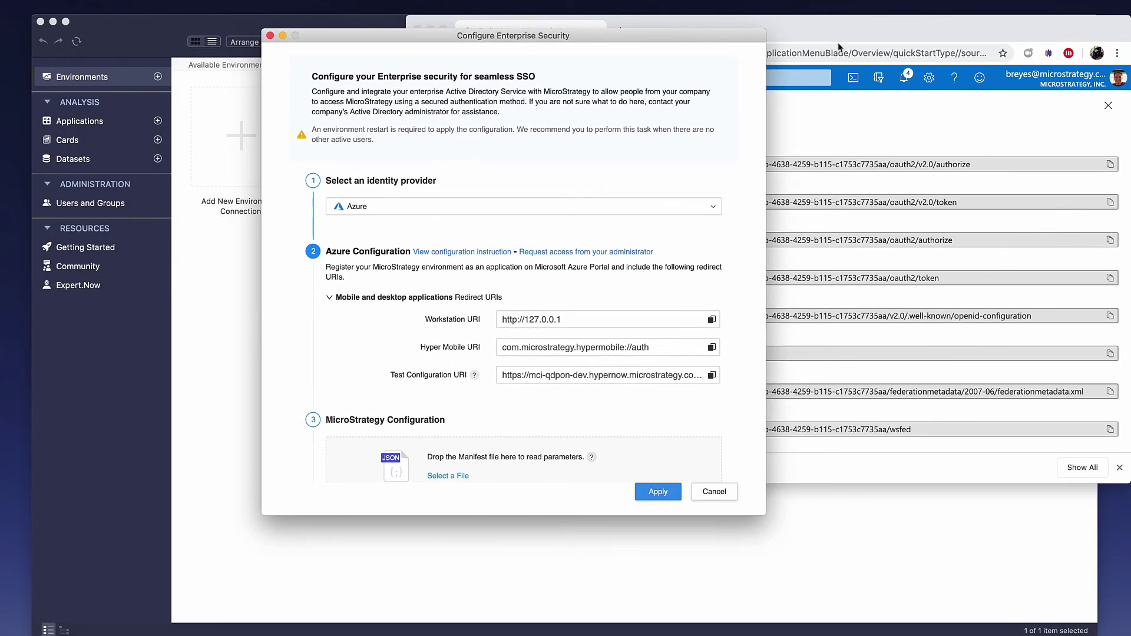
left_click(843, 36)
left_click(429, 29)
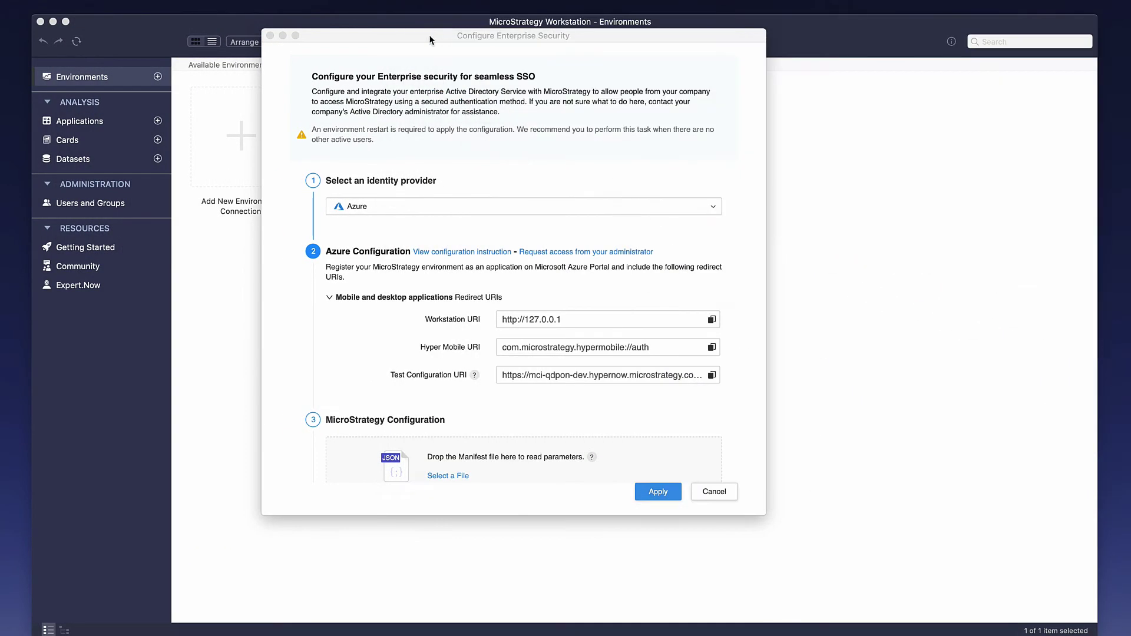
scroll(472, 267, "down", 5)
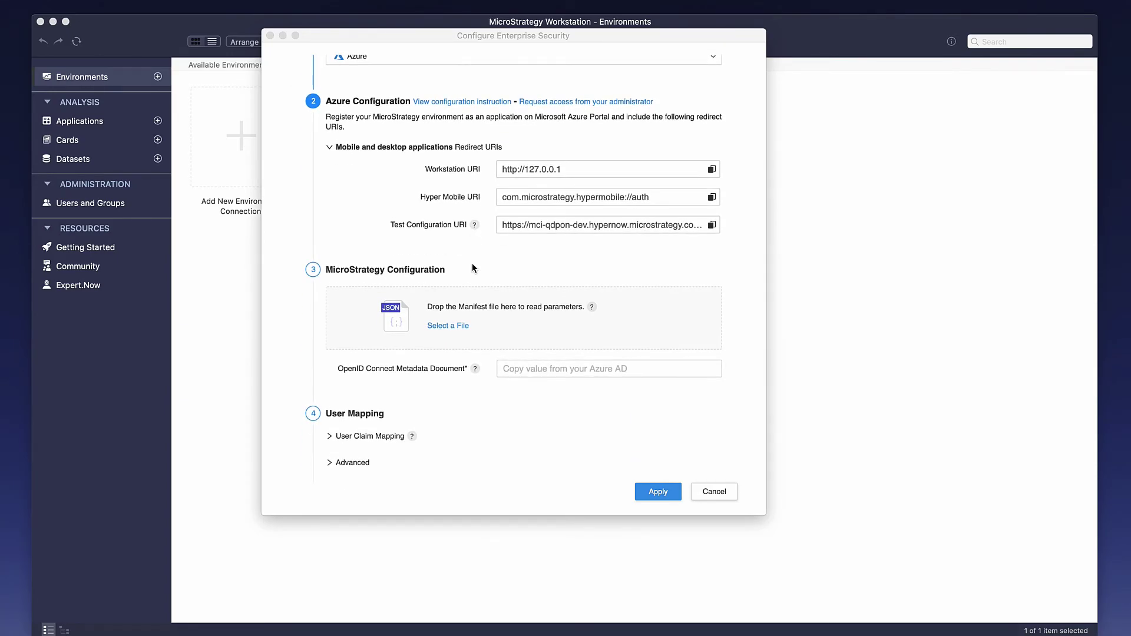
scroll(472, 263, "down", 3)
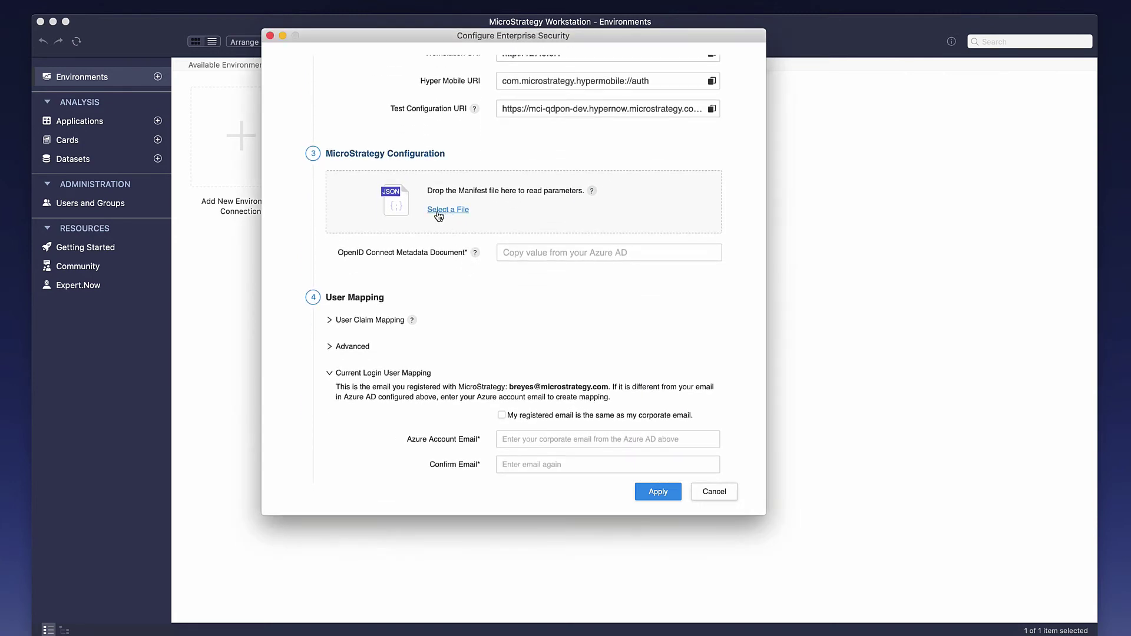
left_click(445, 214)
left_click(453, 133)
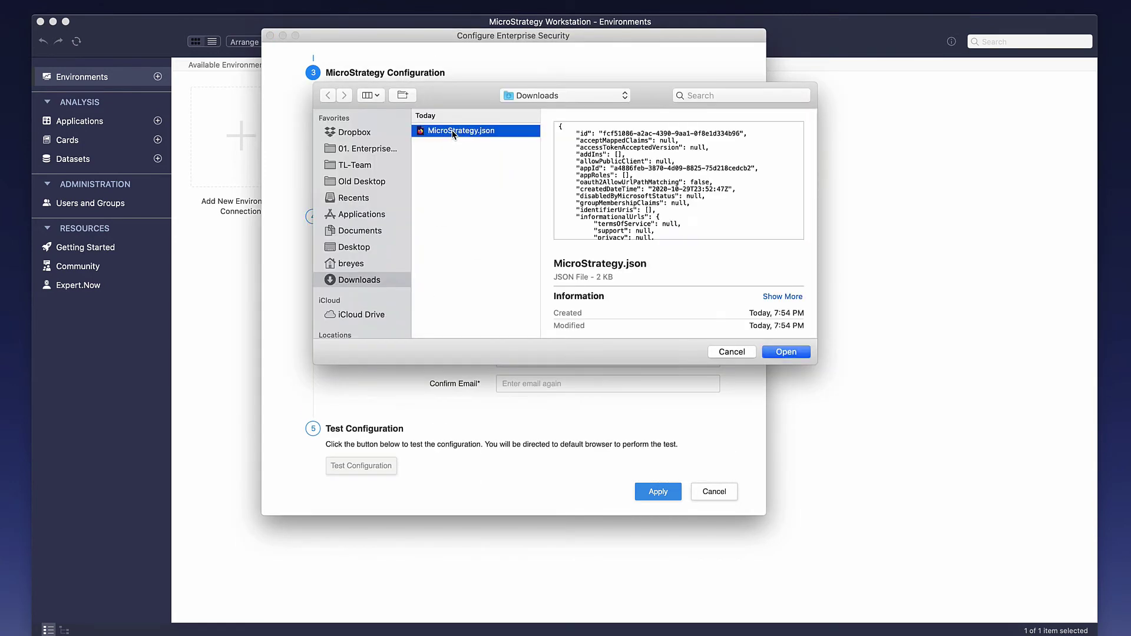
left_click(786, 352)
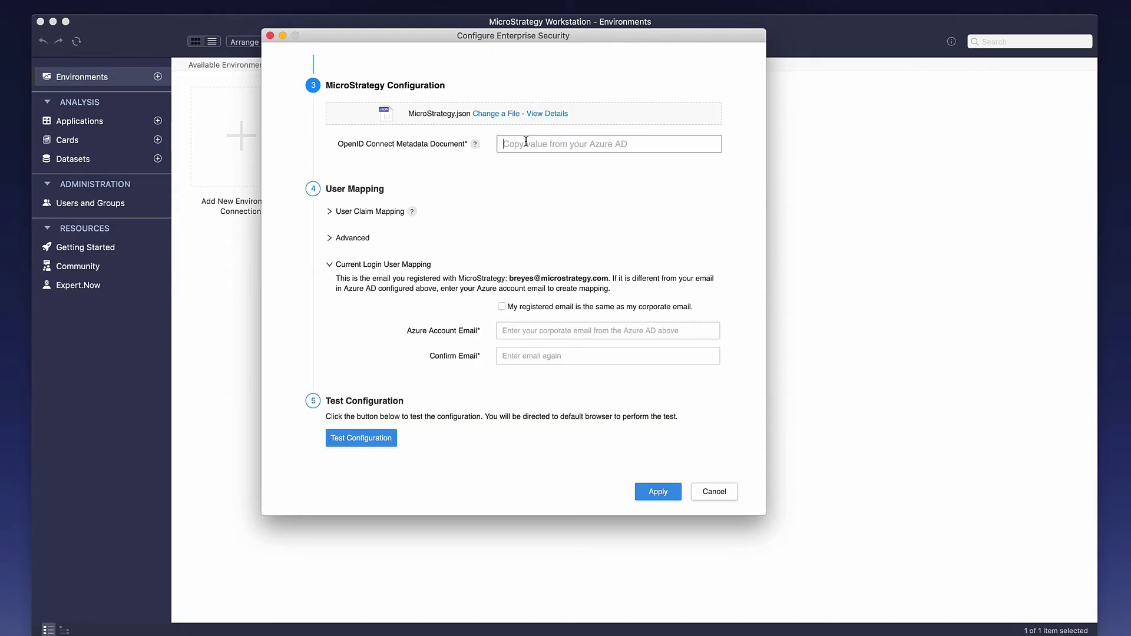
Step: Paste the OpenID Connect metadata URL, then expand User Claim Mapping and Advanced to check the Full Name and Email claims
key("super+v")
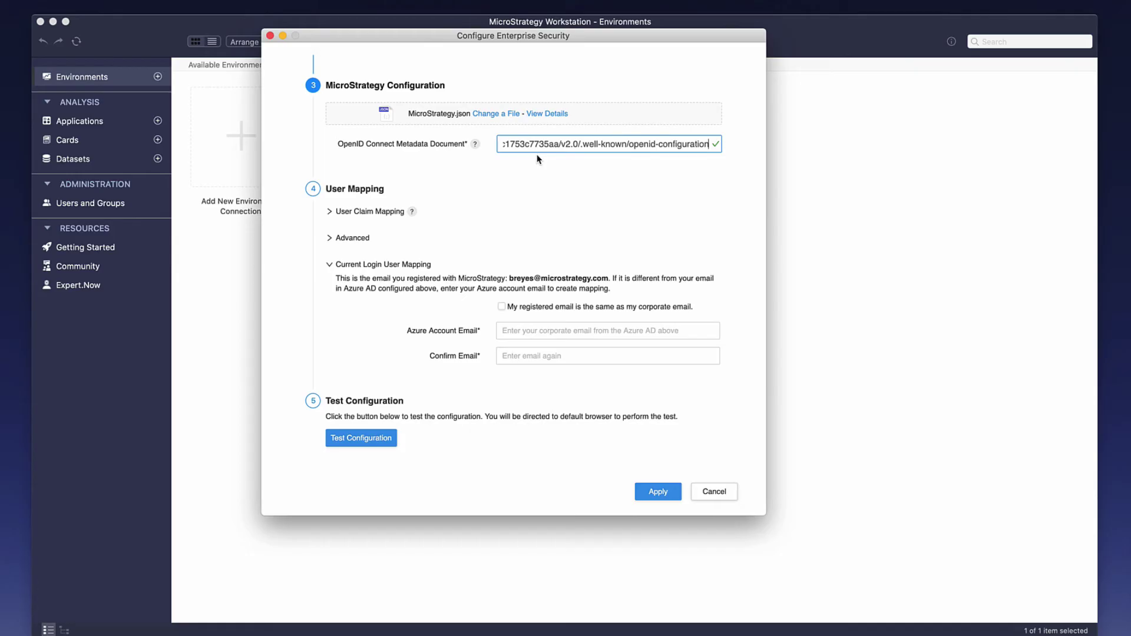
left_click(330, 213)
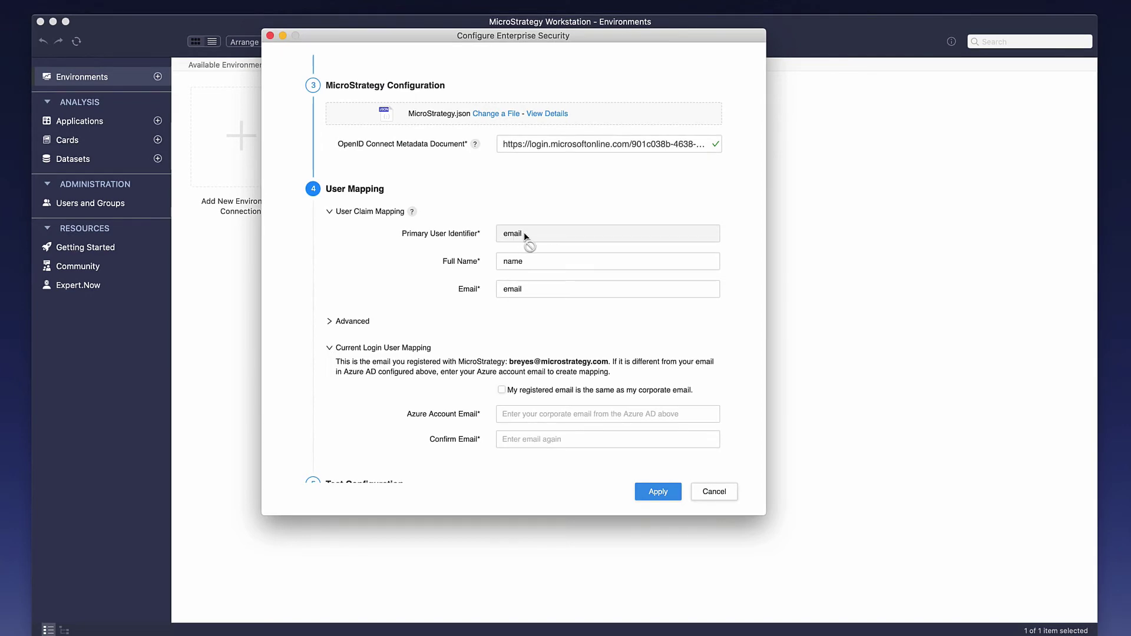
left_click(532, 264)
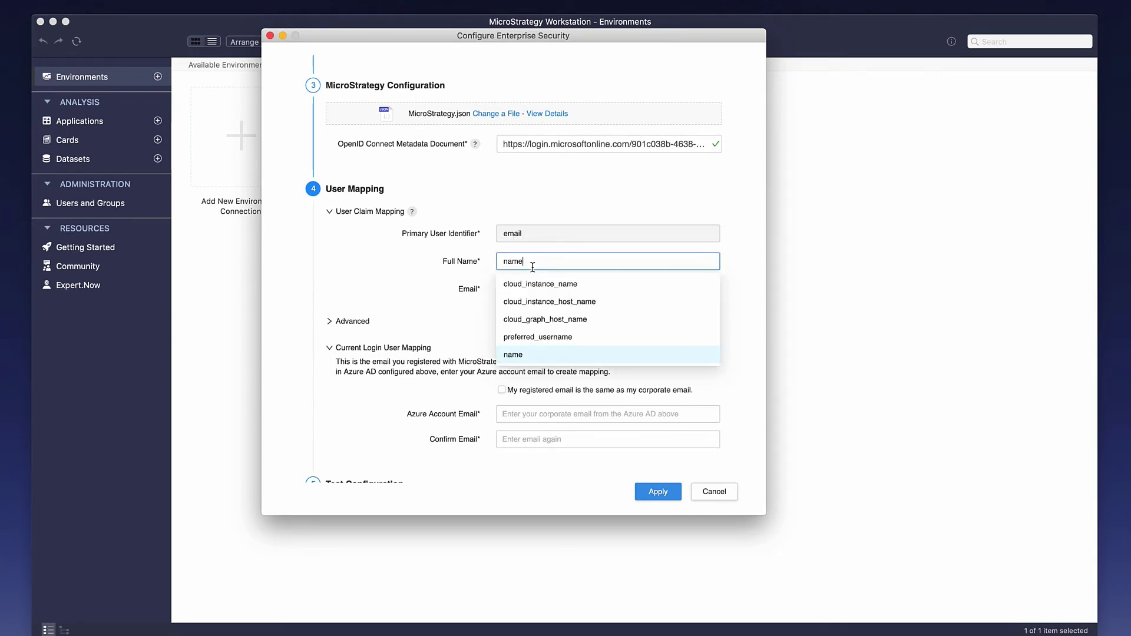
left_click(534, 282)
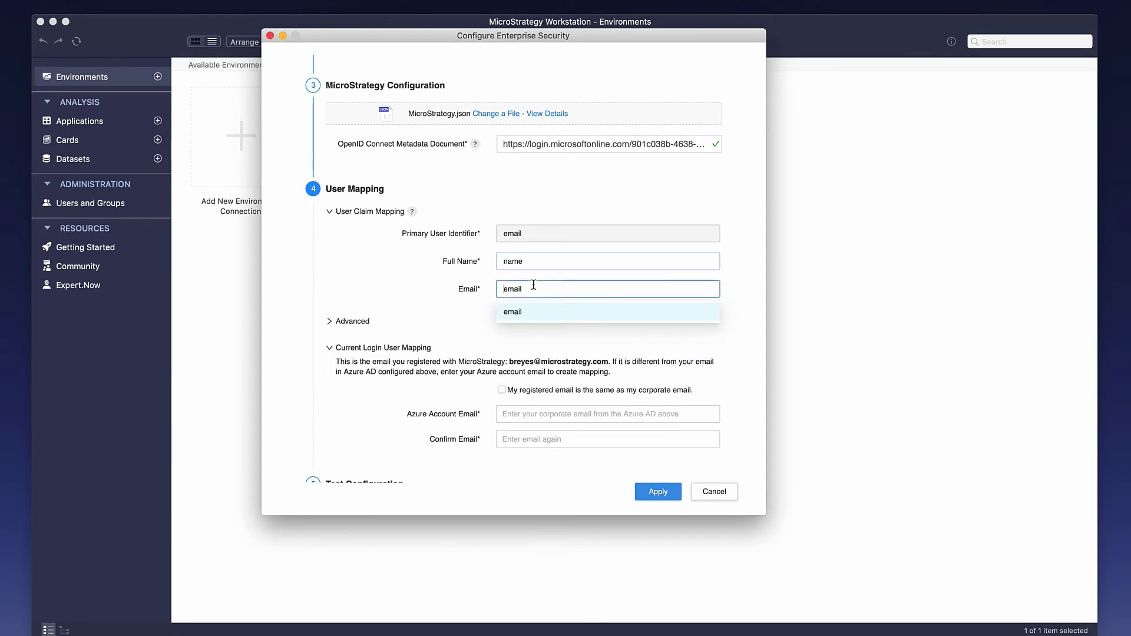
left_click(330, 323)
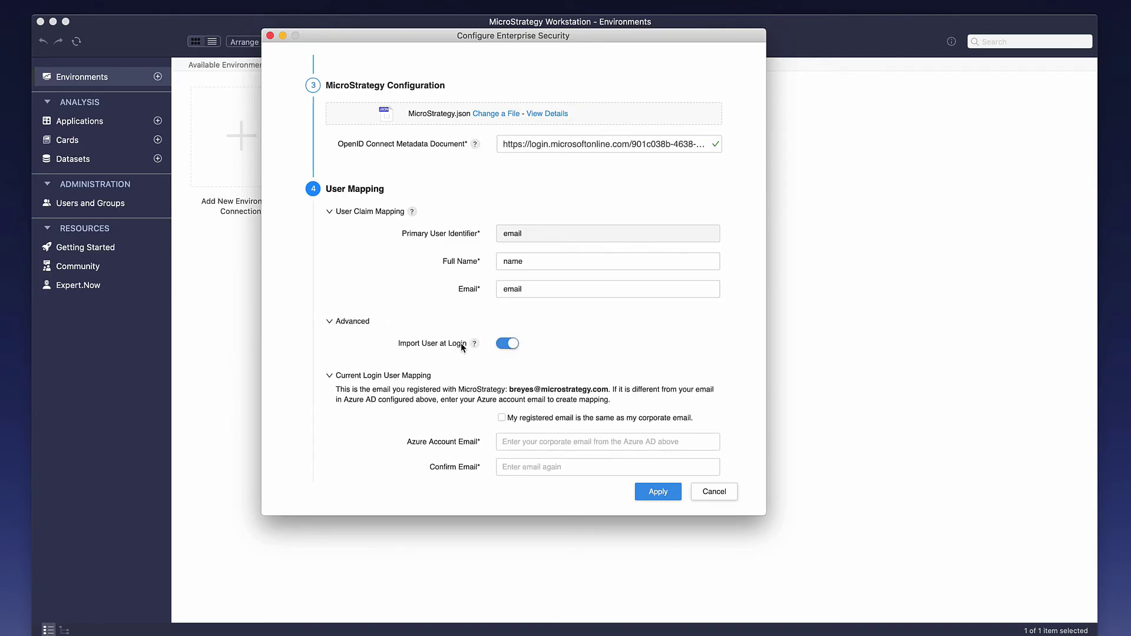
mouse_move(474, 347)
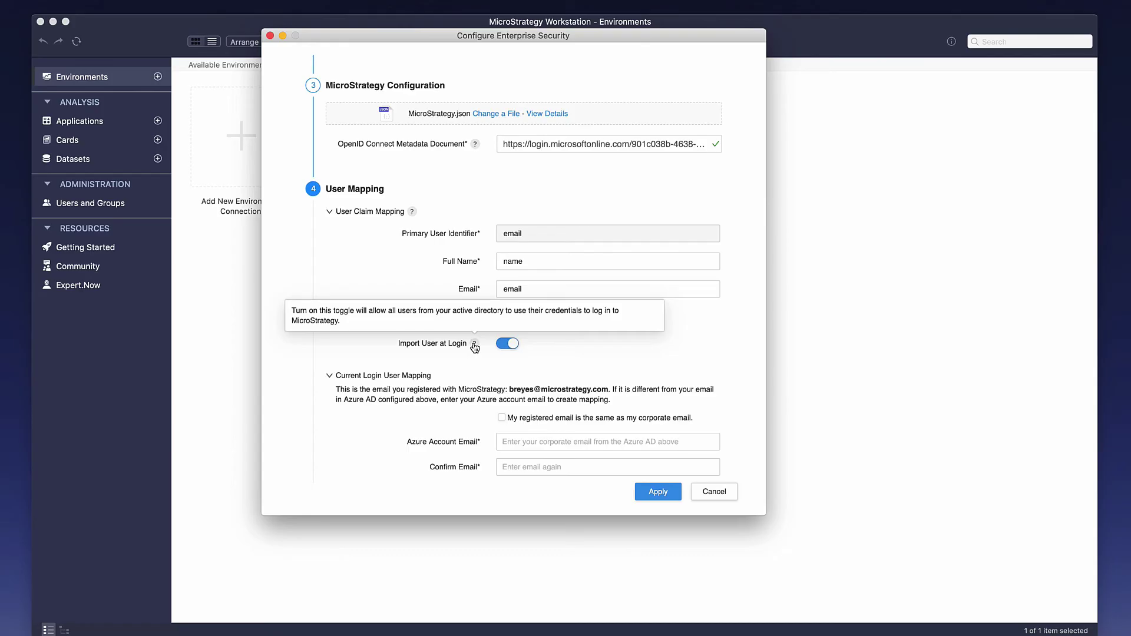
scroll(426, 345, "down", 5)
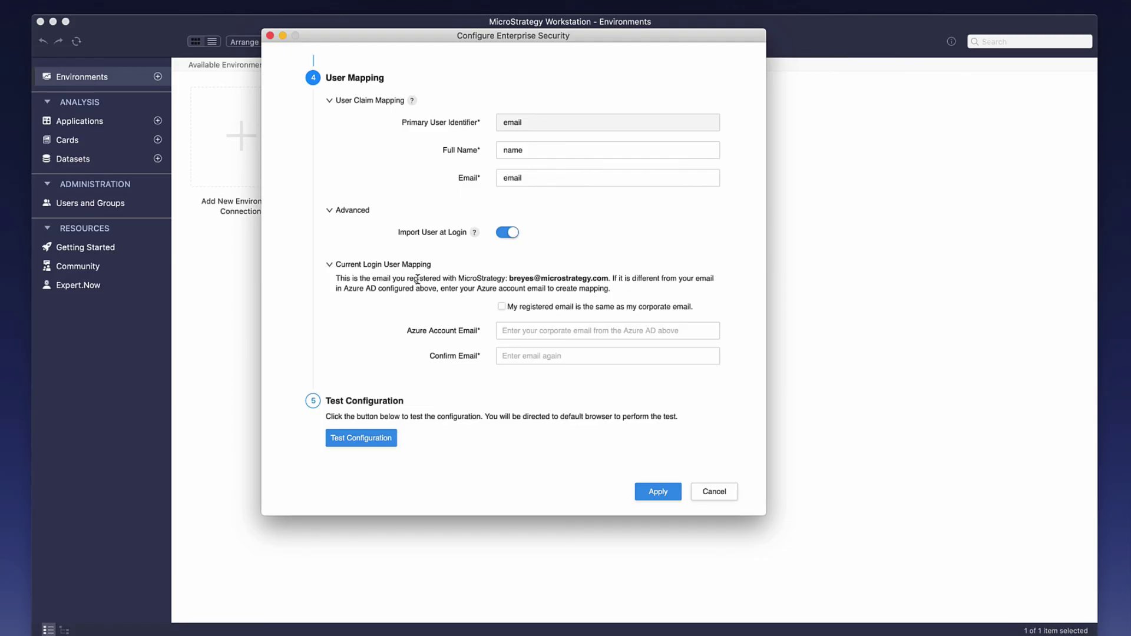
Step: Tick the registered-email option, then run Test Configuration, signing in with the account email and accepting
left_click(502, 307)
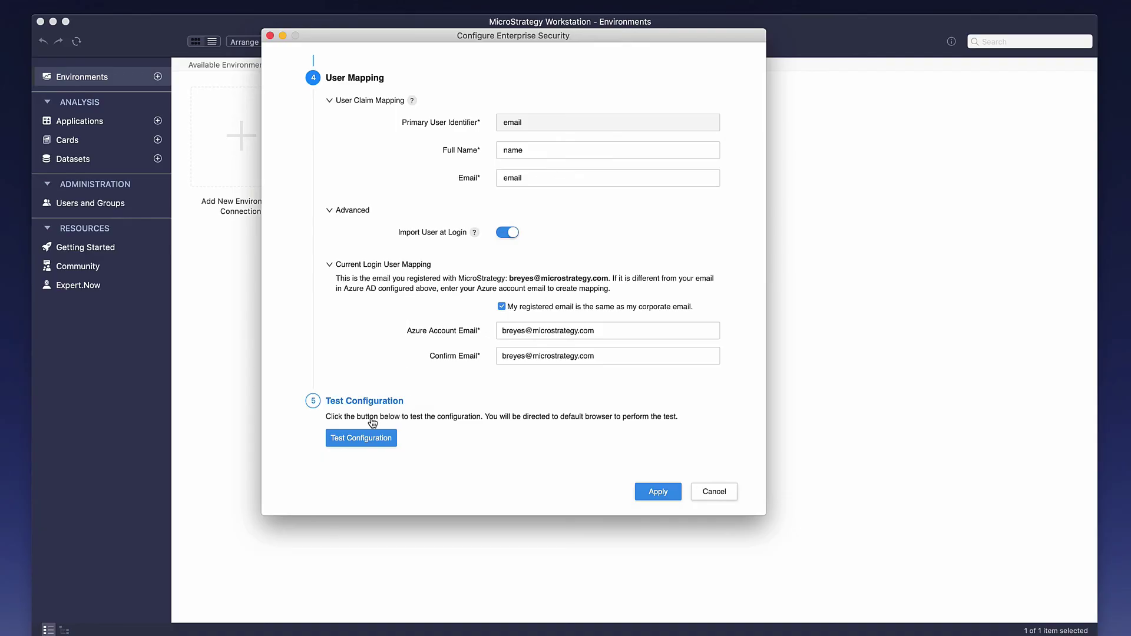
left_click(369, 439)
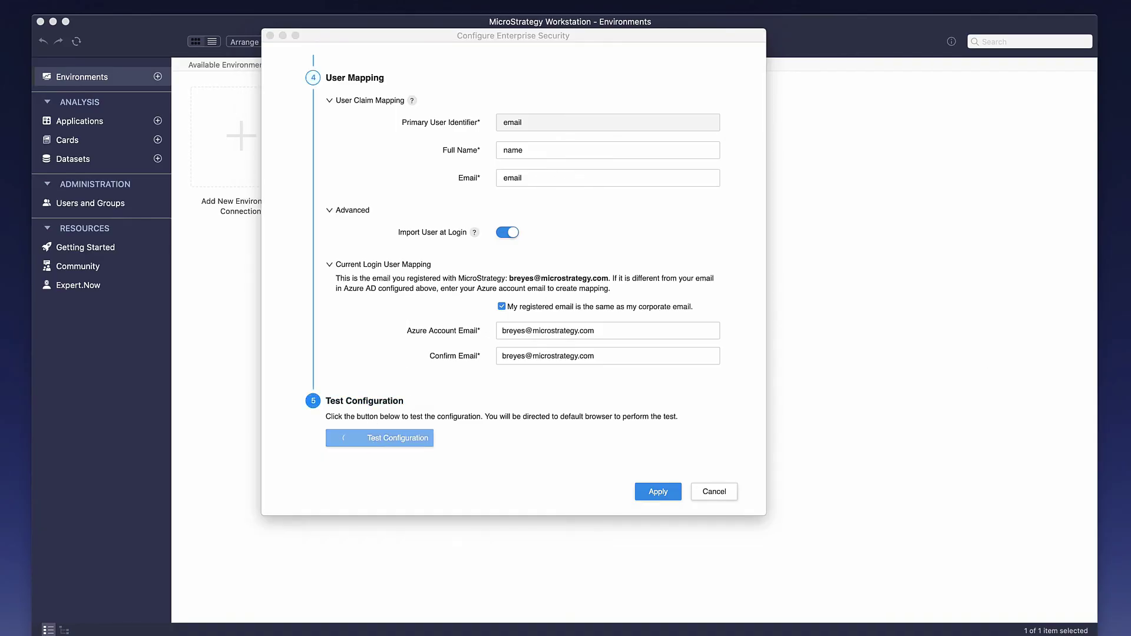
left_click_drag(898, 328, 550, 146)
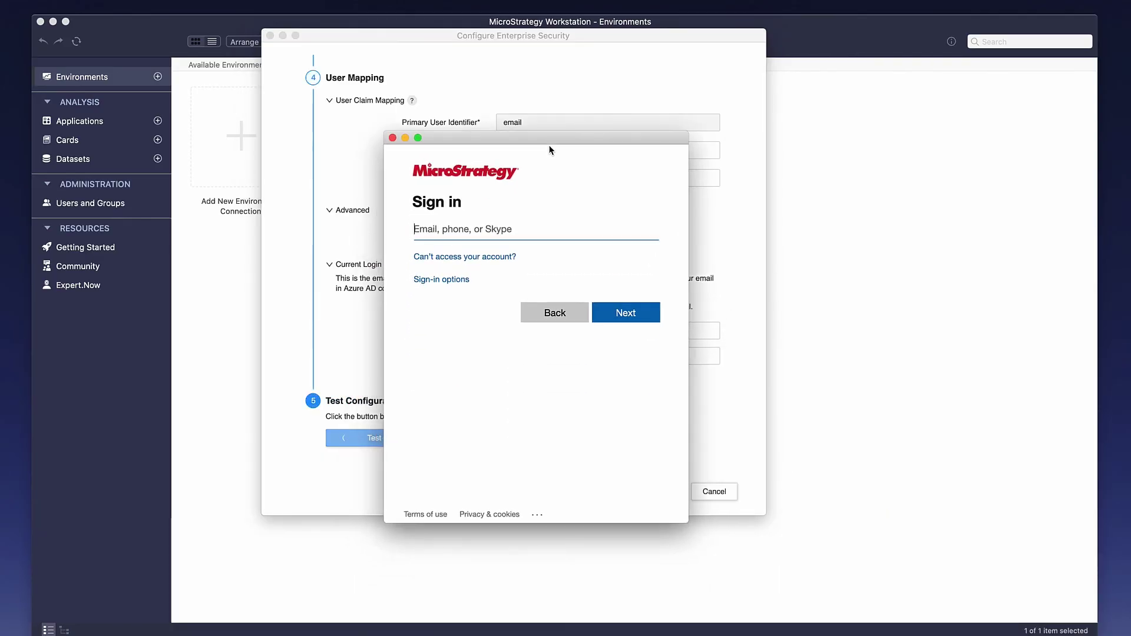
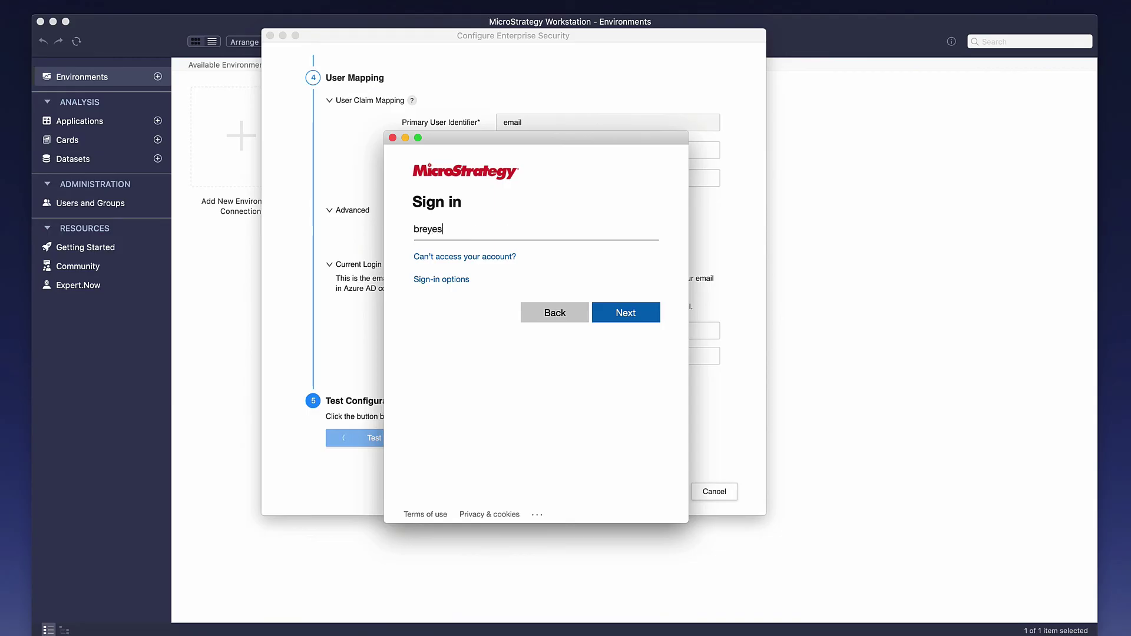
left_click(618, 315)
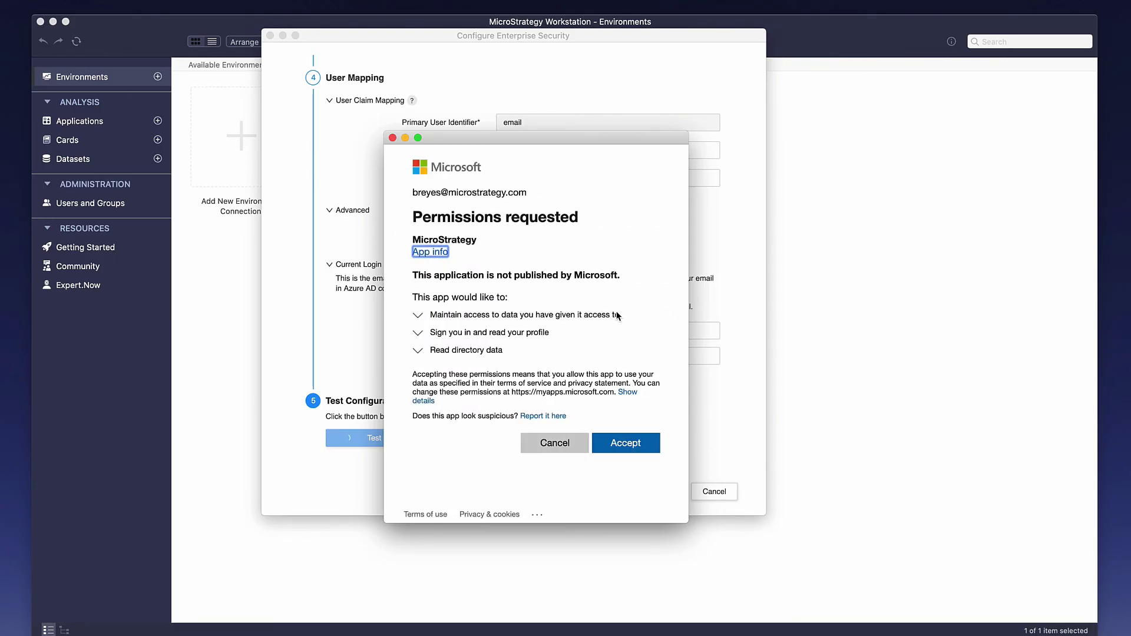
left_click(619, 443)
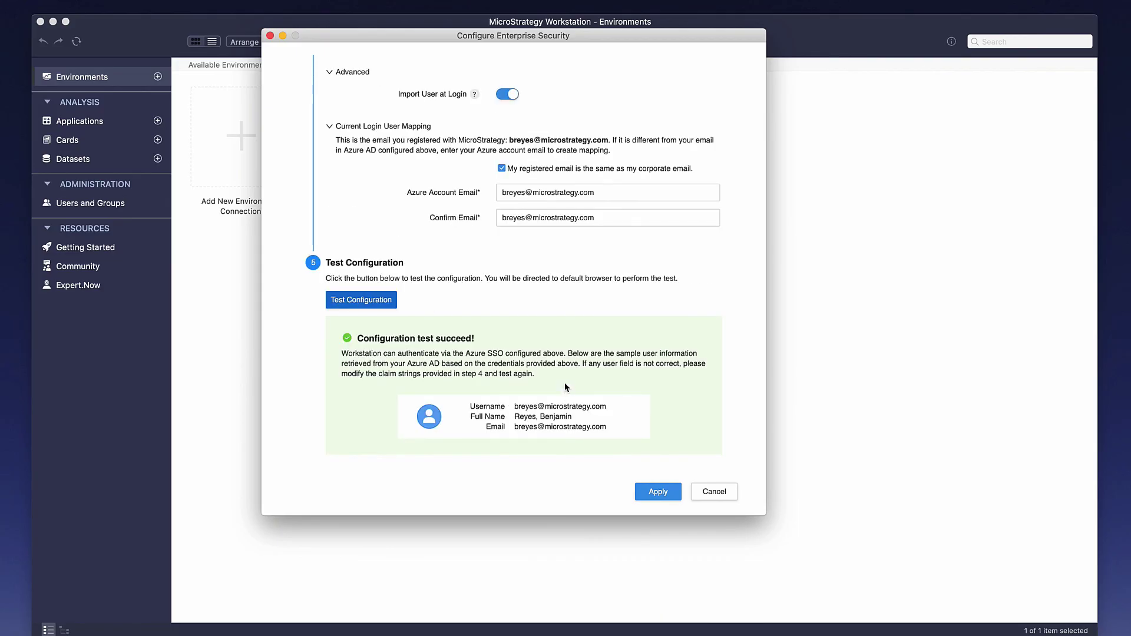
Step: Apply the successfully tested Azure SSO configuration and accept the roughly 3-minute environment restart
left_click_drag(357, 340, 482, 341)
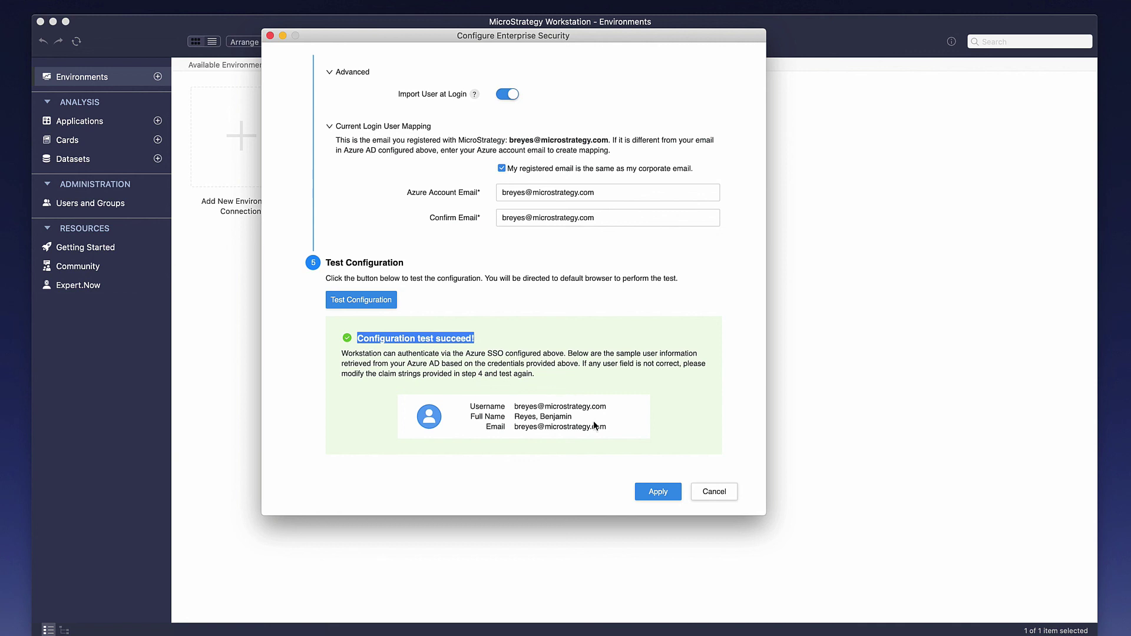
left_click(657, 492)
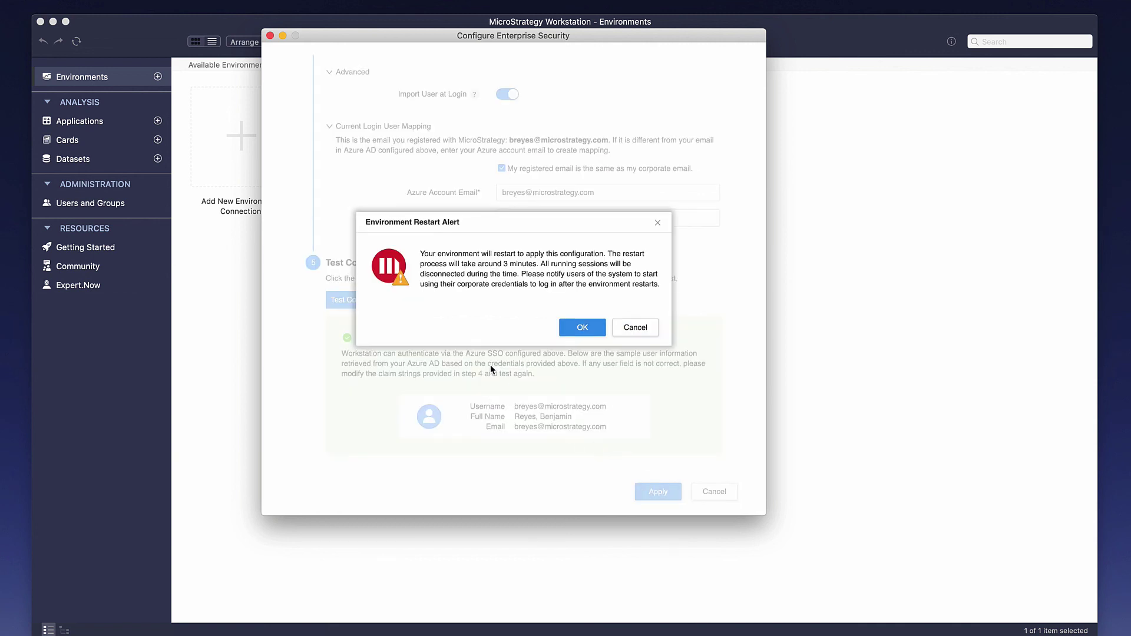
left_click_drag(498, 263, 537, 263)
left_click(582, 325)
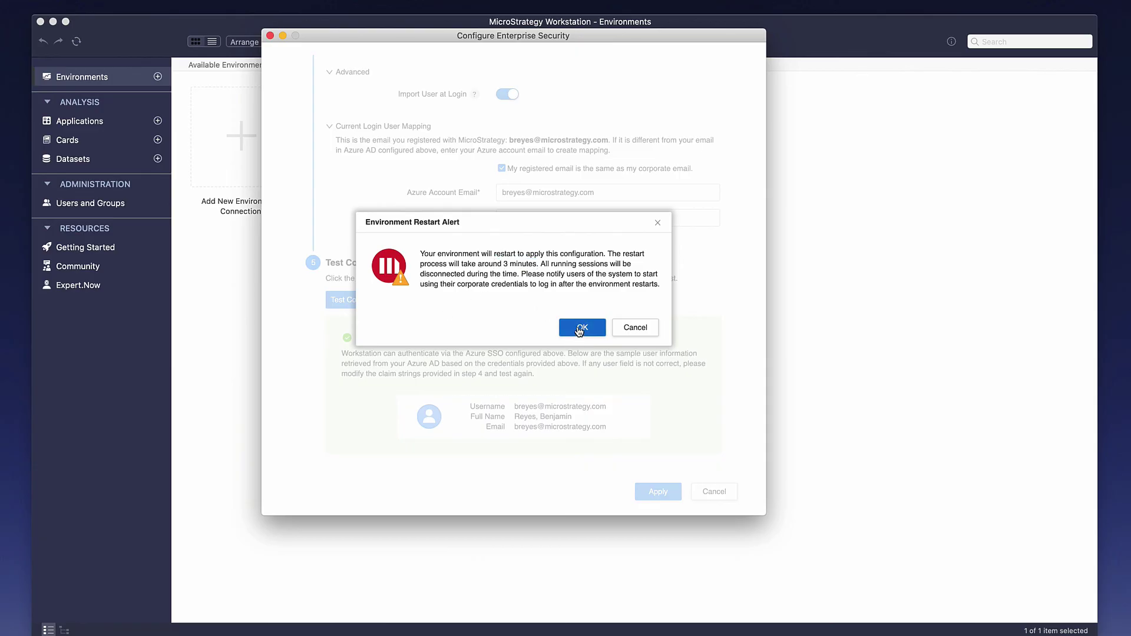